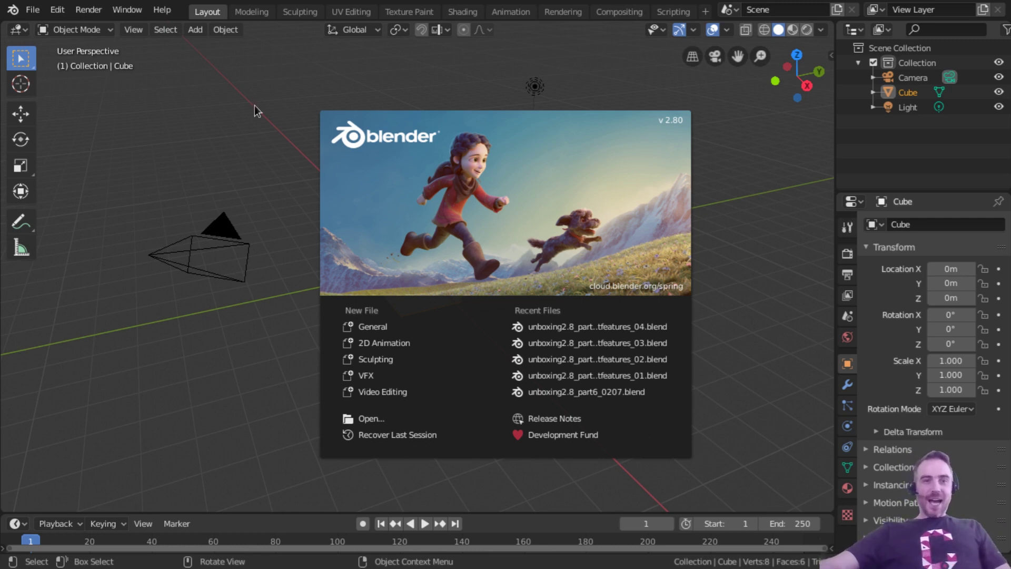
Step: Dismiss the splash screen and tour the Modeling through Compositing workspaces
left_click(782, 206)
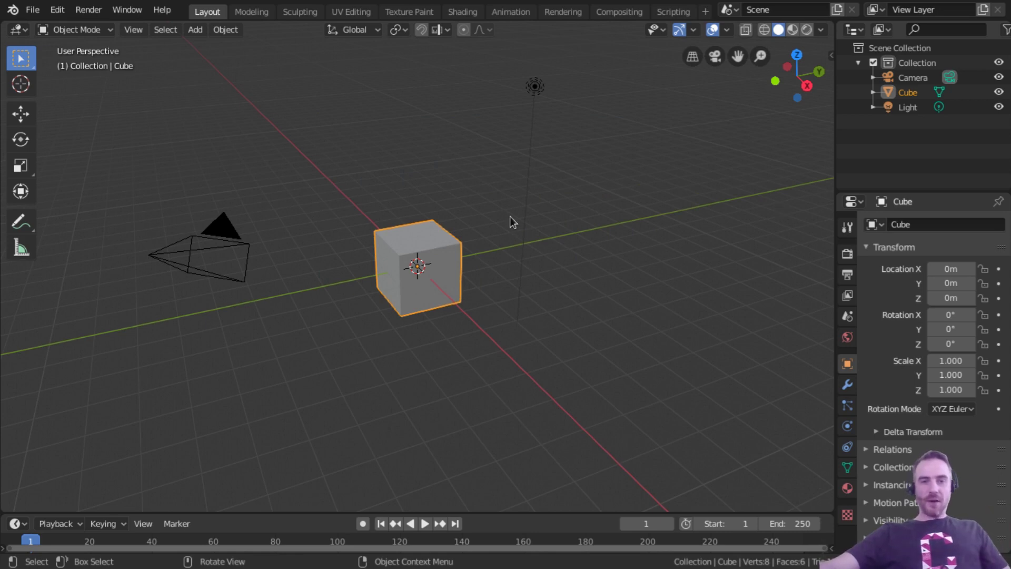
left_click(278, 14)
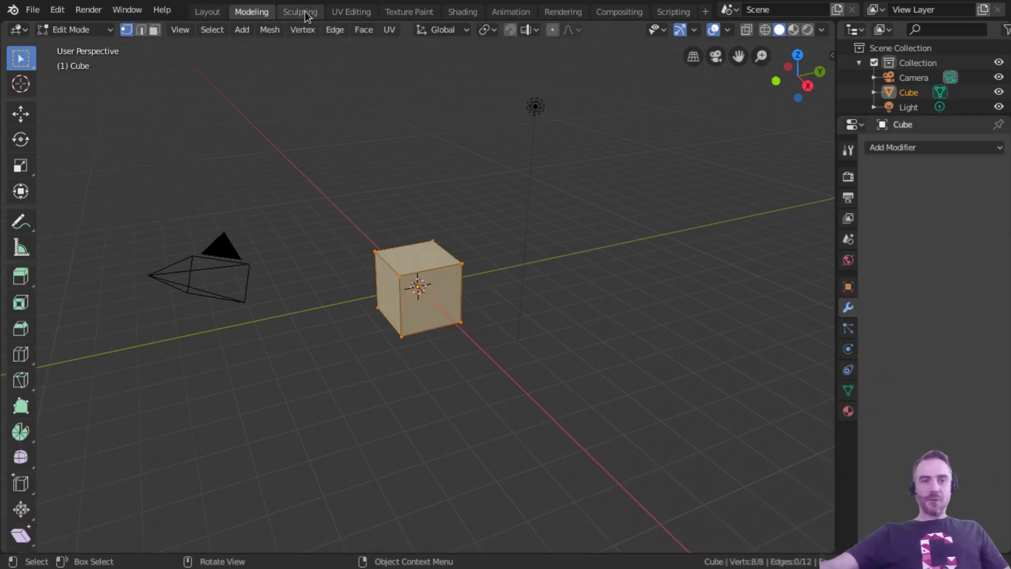
left_click(305, 15)
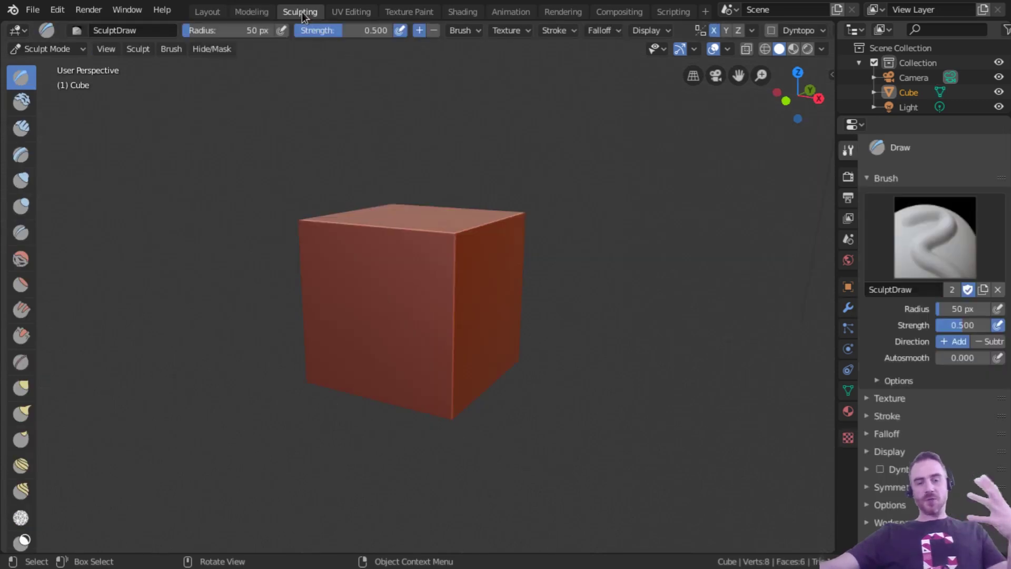
left_click(345, 13)
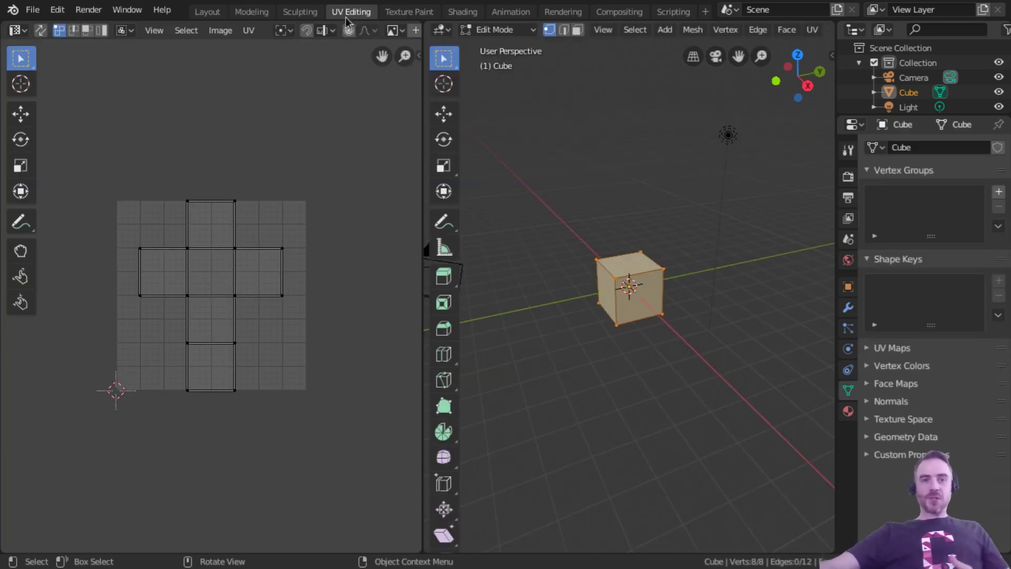
left_click(413, 13)
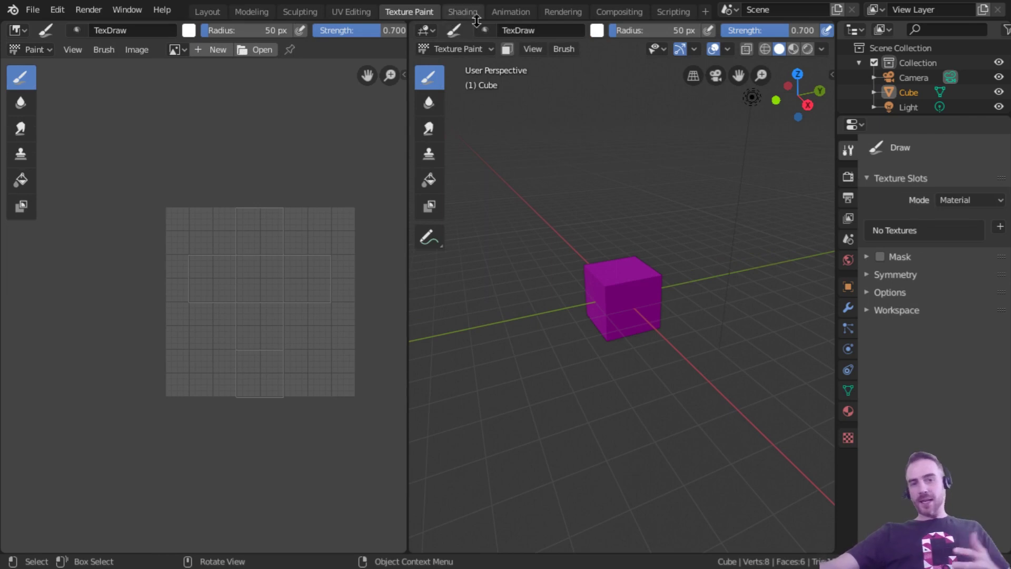
left_click(620, 12)
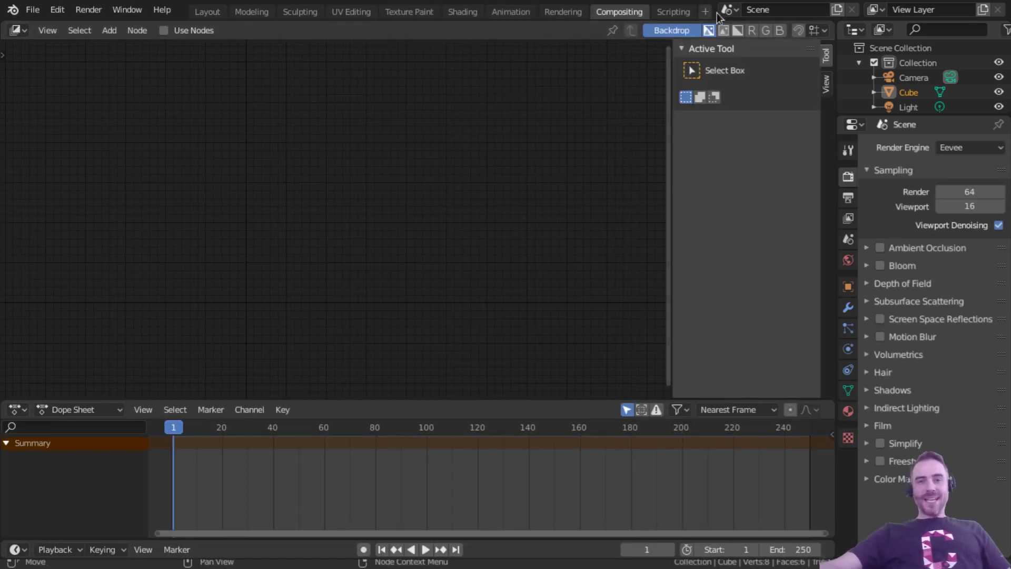
Step: Add a new Video Editing > Video Editing workspace
left_click(706, 13)
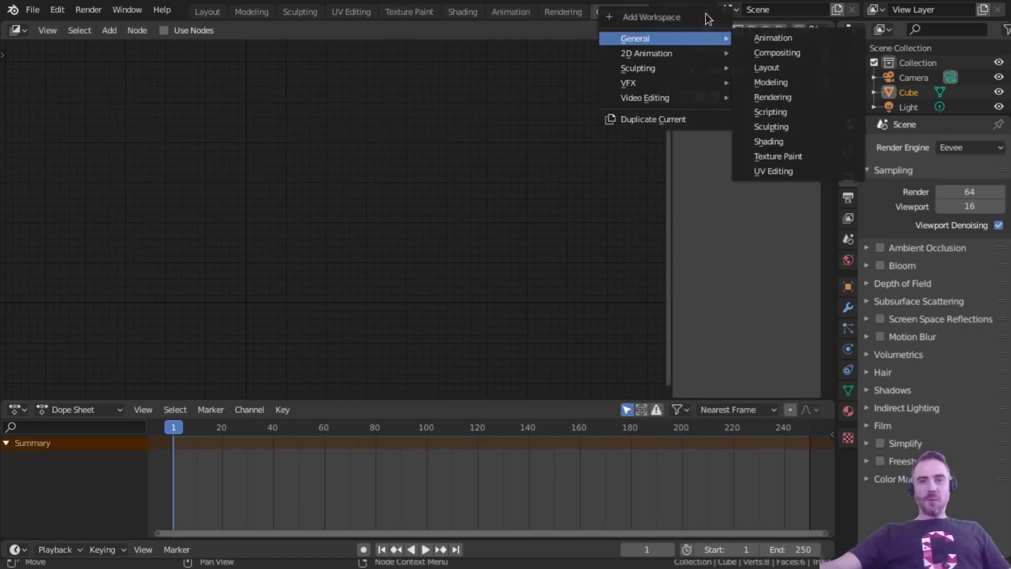
mouse_move(647, 99)
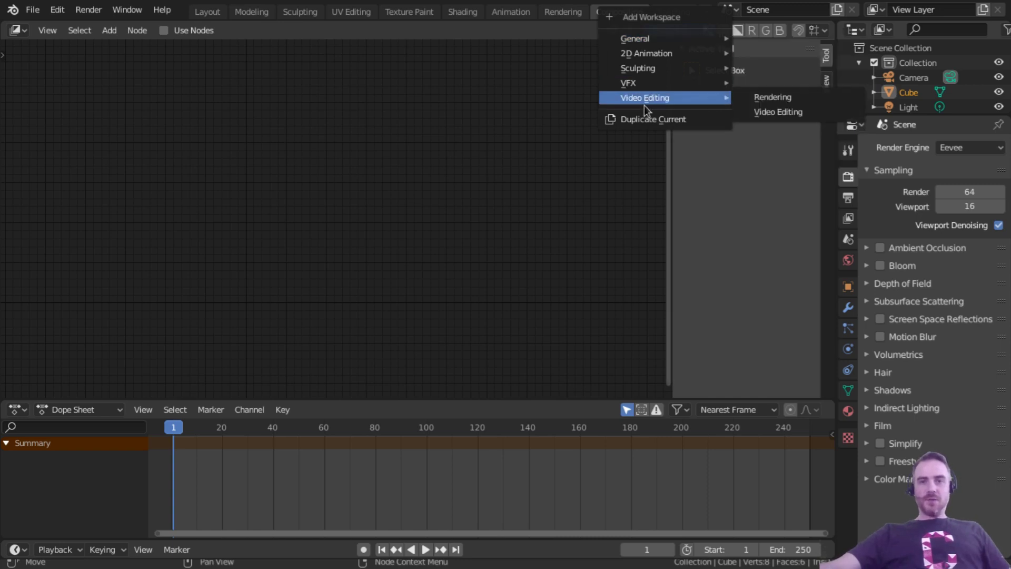
left_click(785, 115)
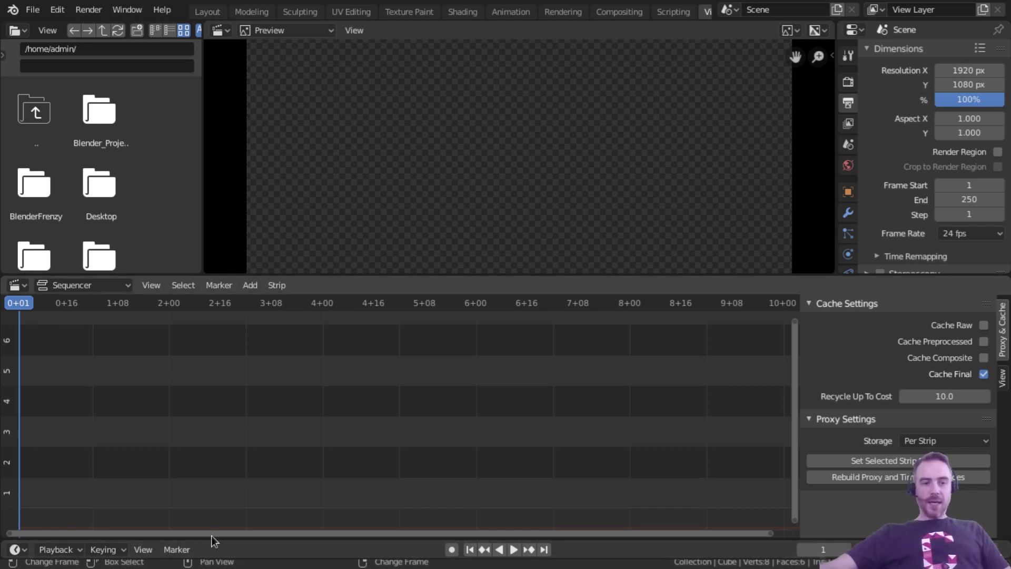
Step: Leave the sequencer taller than the timeline and widen the file browser to five columns
left_click_drag(232, 540, 264, 438)
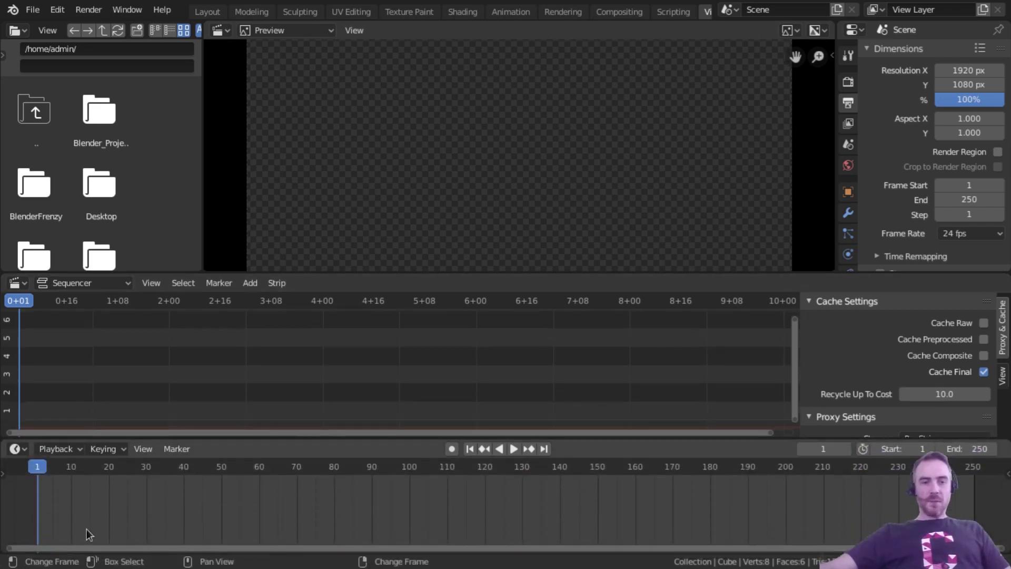
left_click_drag(580, 442, 659, 473)
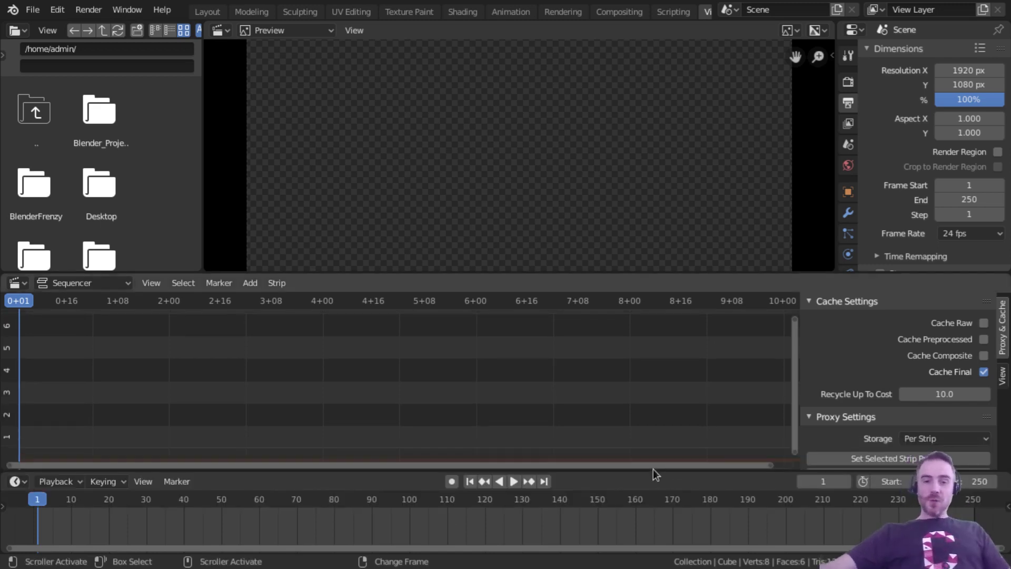
left_click_drag(651, 474, 646, 550)
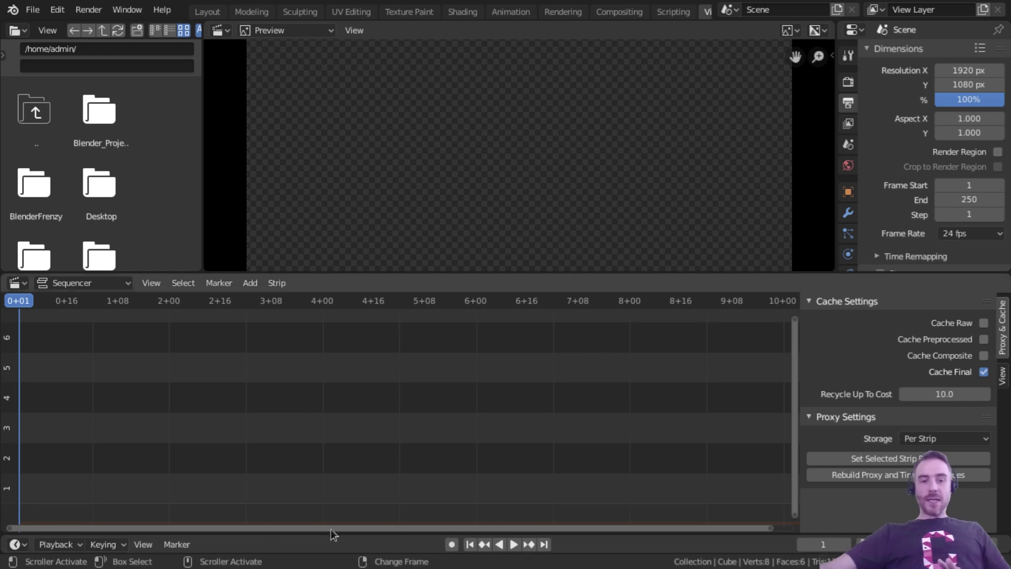
left_click_drag(585, 534, 616, 445)
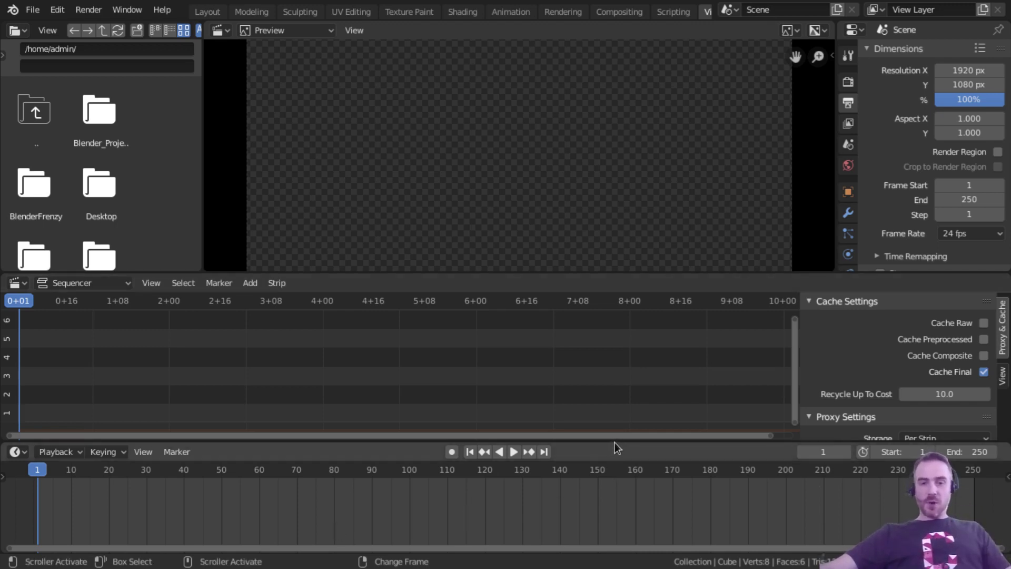
left_click_drag(614, 442, 602, 535)
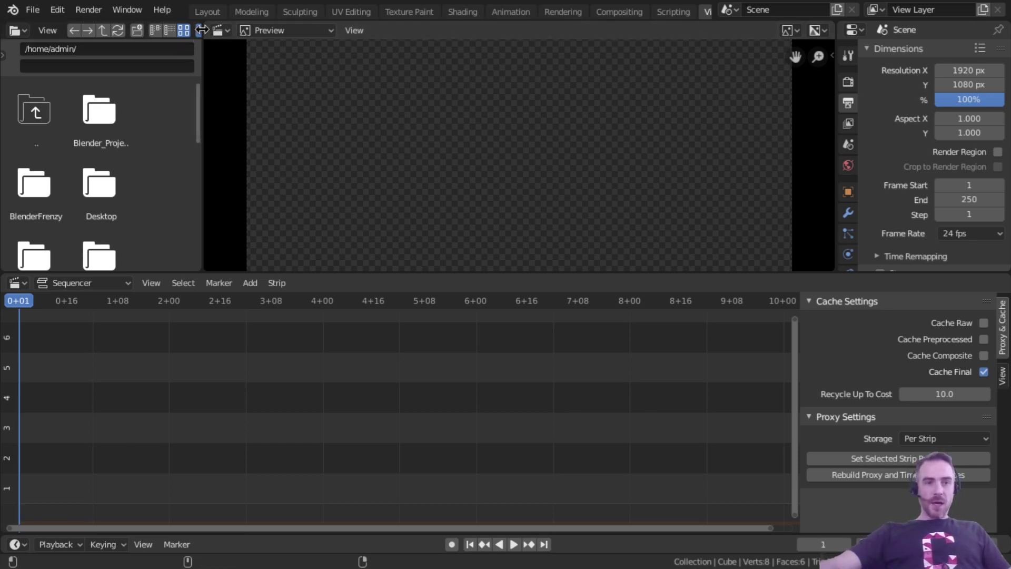
left_click_drag(203, 72, 361, 81)
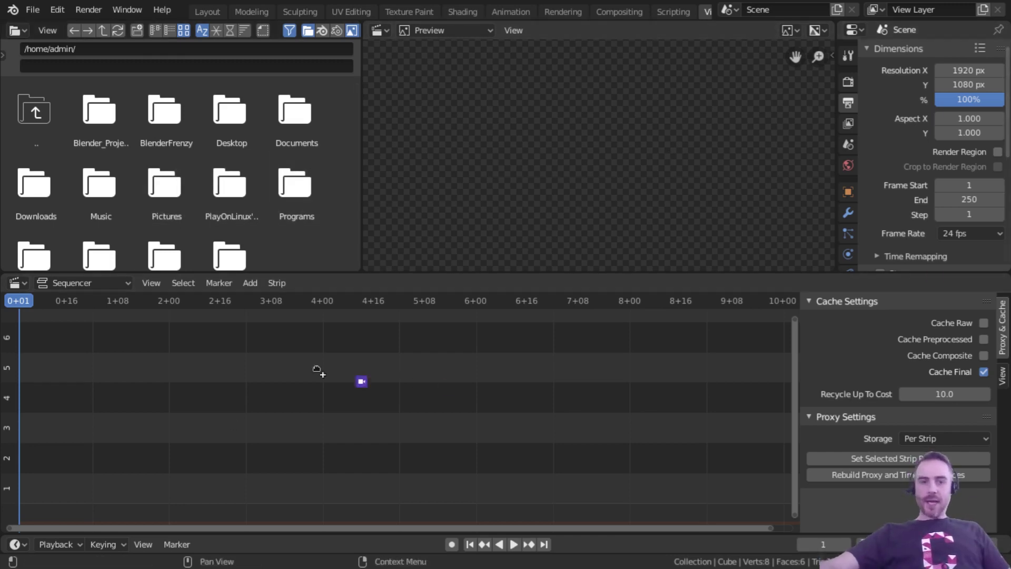
Step: Drop MVI_6927.MOV into the sequencer on channels 1 and 2, then view the Add menu
left_click_drag(175, 382, 178, 381)
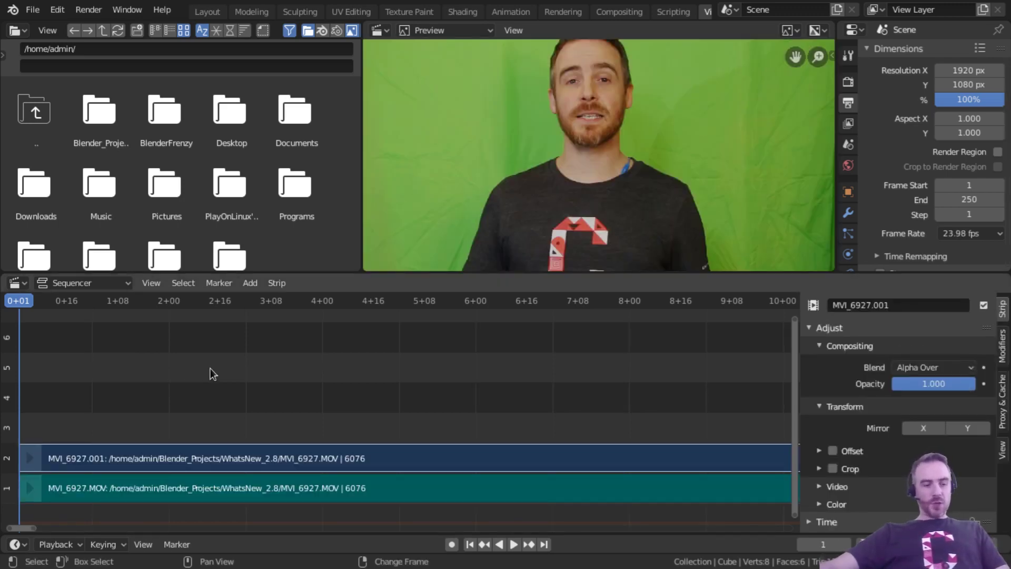
key("shift+a")
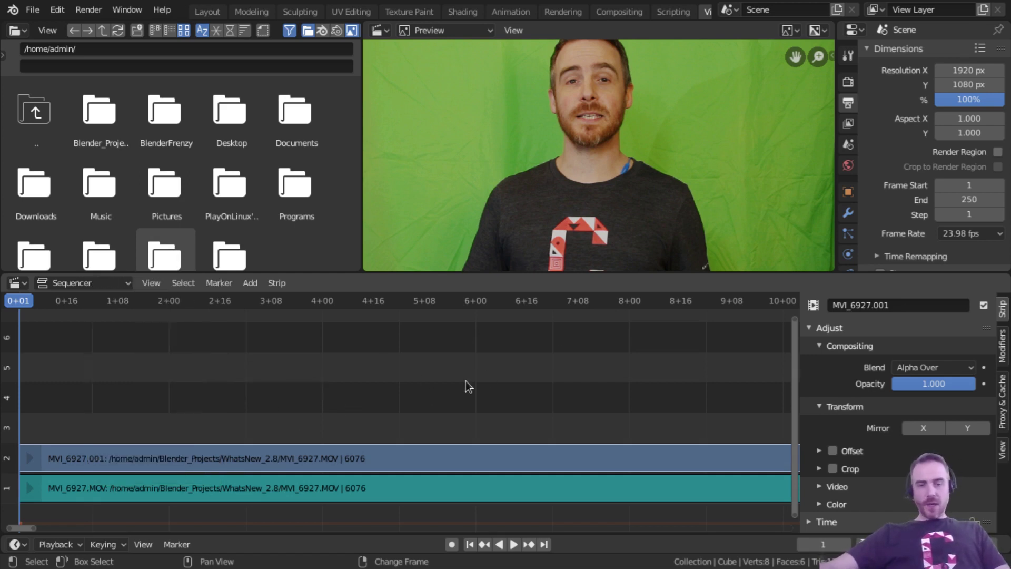
scroll(666, 154, "down", 2)
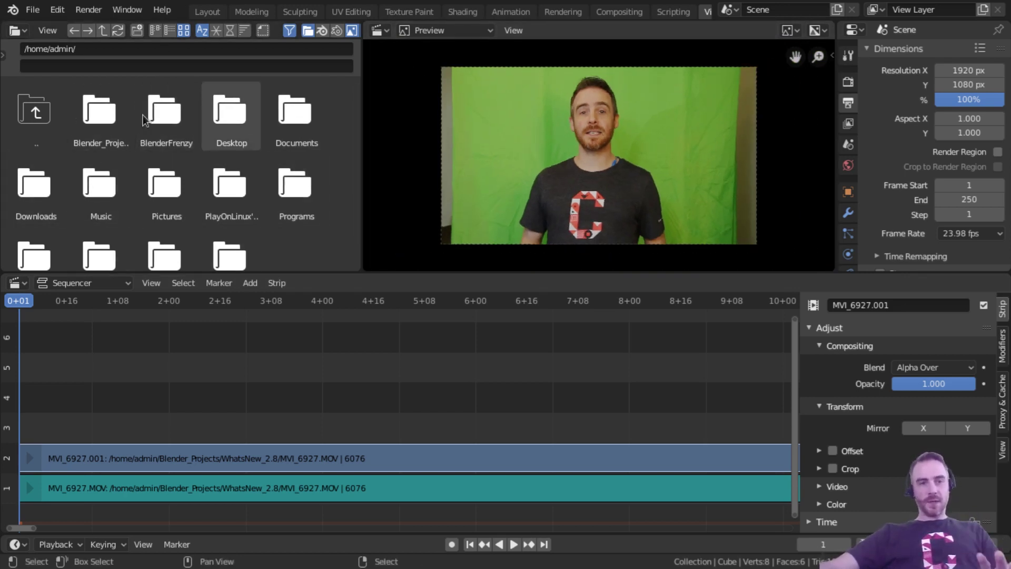
Step: Browse to Blender_Projects/WhatsNew_2.8 and drag MVI_6927.MOV toward channel 5
left_click(108, 126)
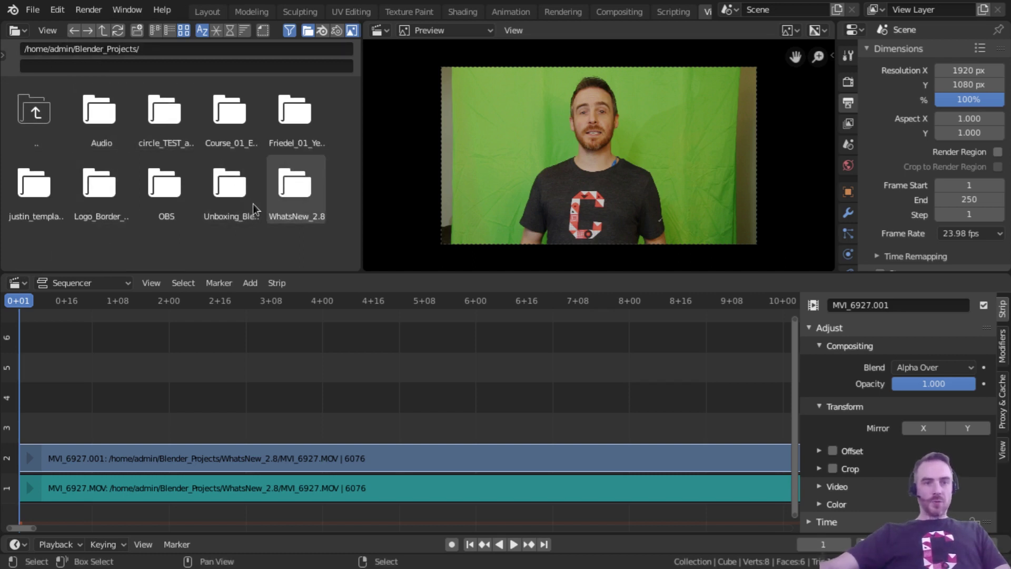
left_click(286, 184)
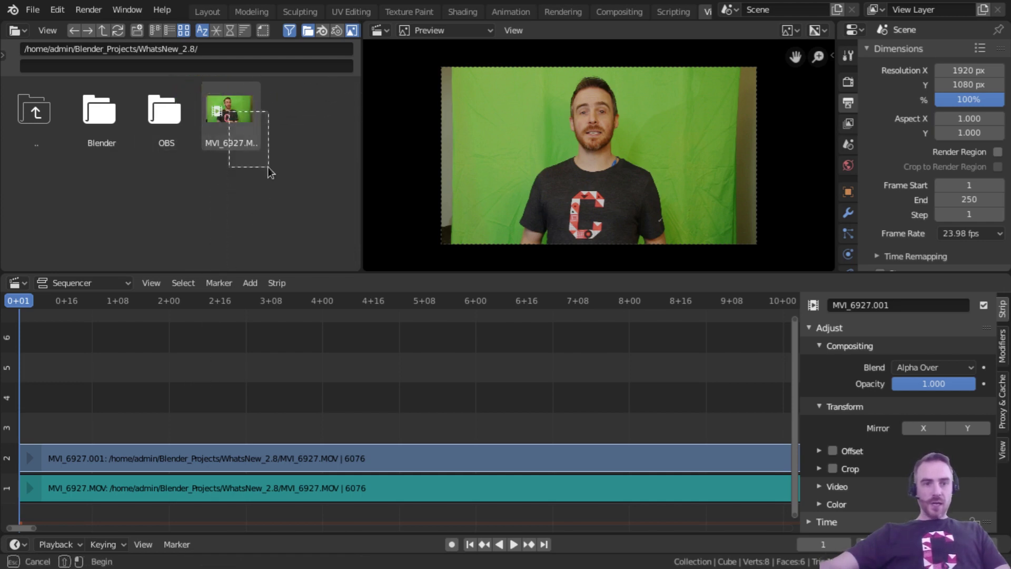
left_click(248, 131)
left_click_drag(236, 109, 344, 187)
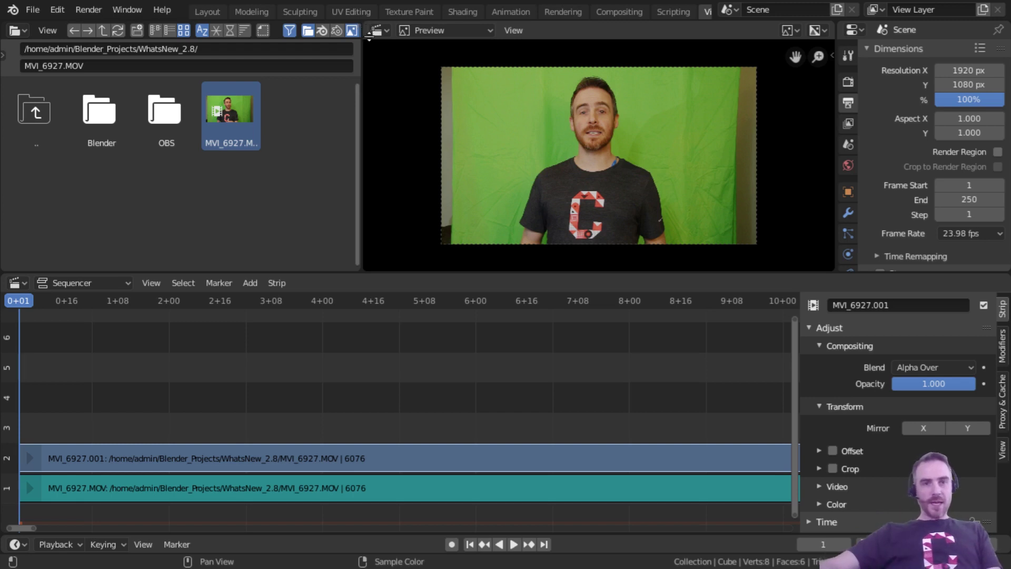
Step: Remove the file browser, combine the previews into one wide preview, and split a second sequencer from the timeline
left_click_drag(375, 34, 354, 31)
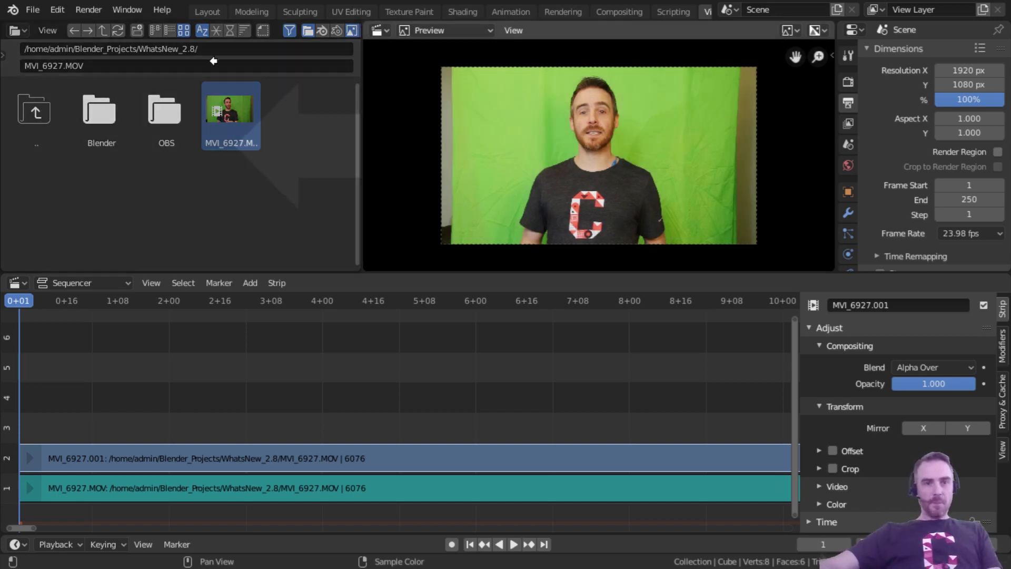
left_click_drag(213, 61, 199, 59)
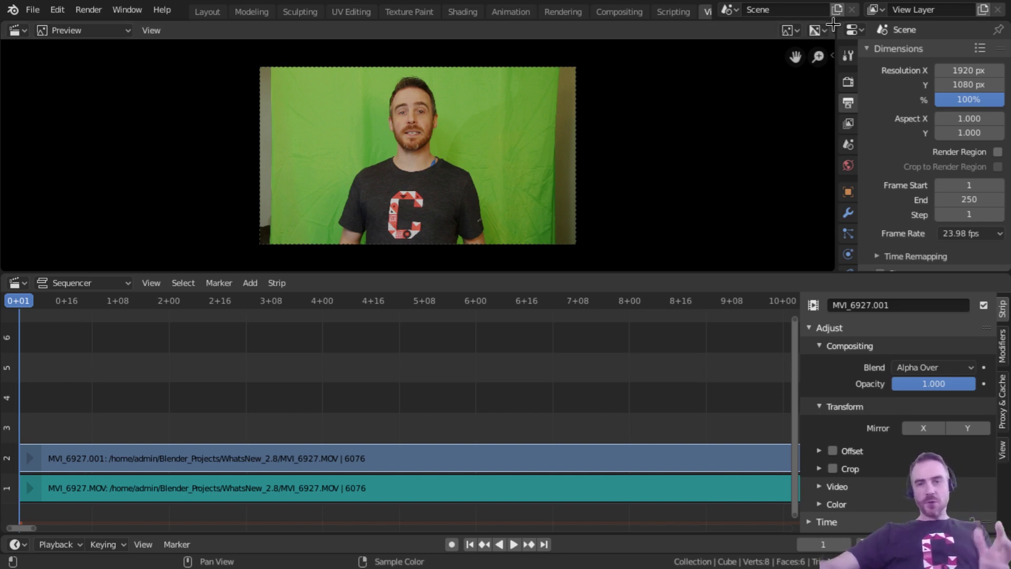
left_click_drag(823, 26, 433, 61)
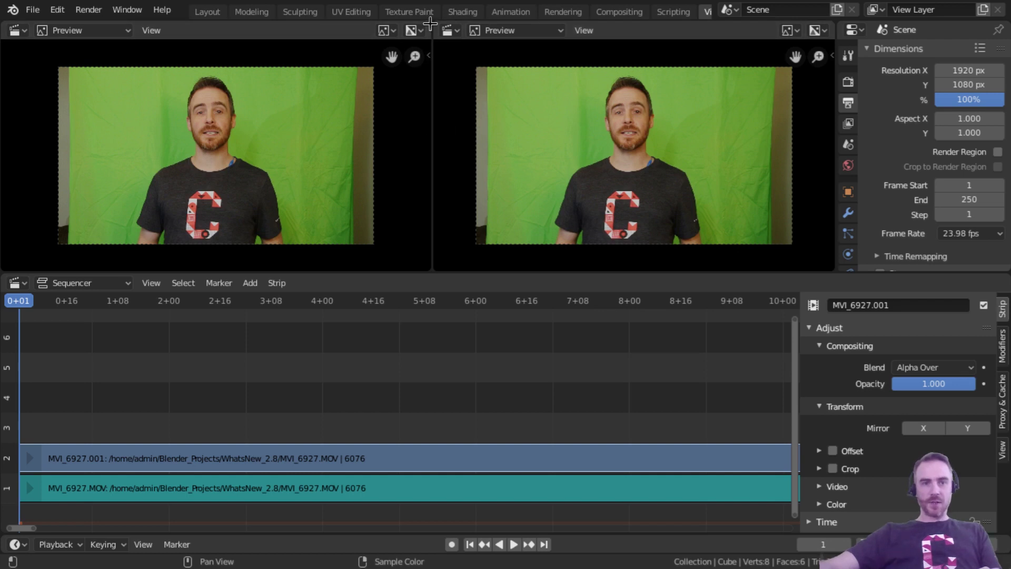
left_click_drag(429, 25, 358, 30)
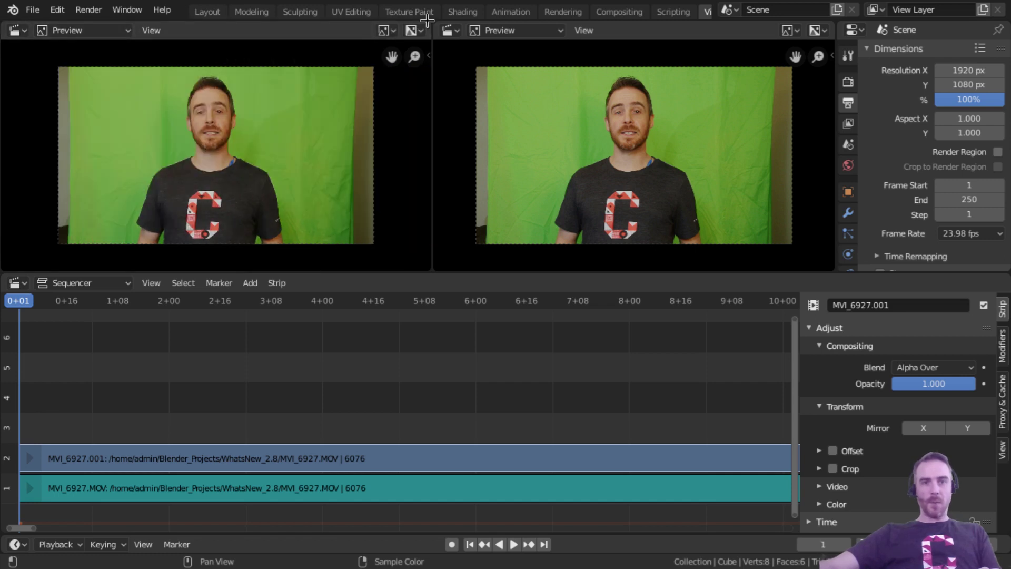
left_click_drag(435, 24, 542, 38)
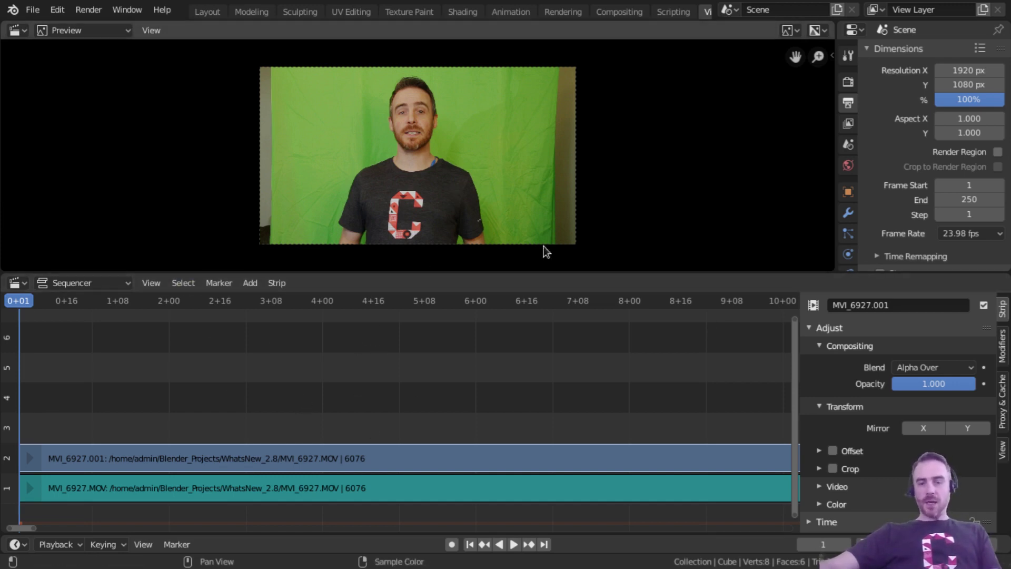
left_click_drag(1006, 276, 836, 283)
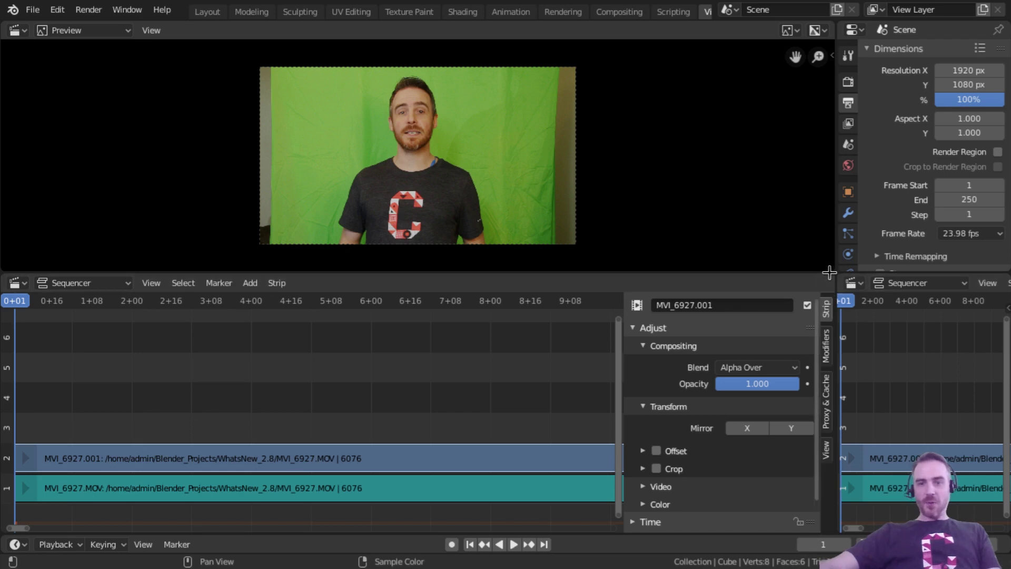
left_click_drag(830, 272, 605, 138)
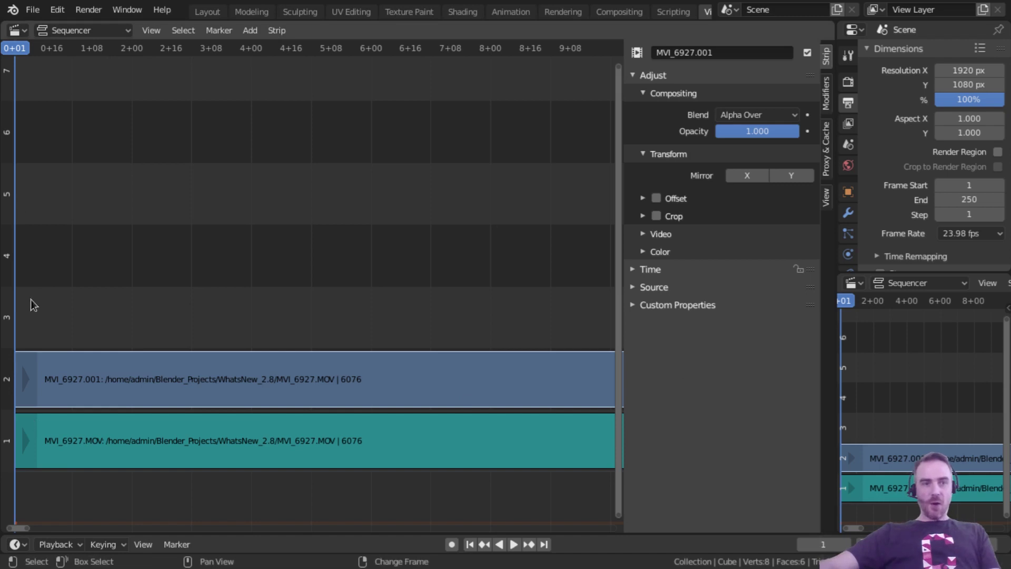
Step: Set the area's view type to Sequencer/Preview and hide the strip sidebar
left_click(67, 34)
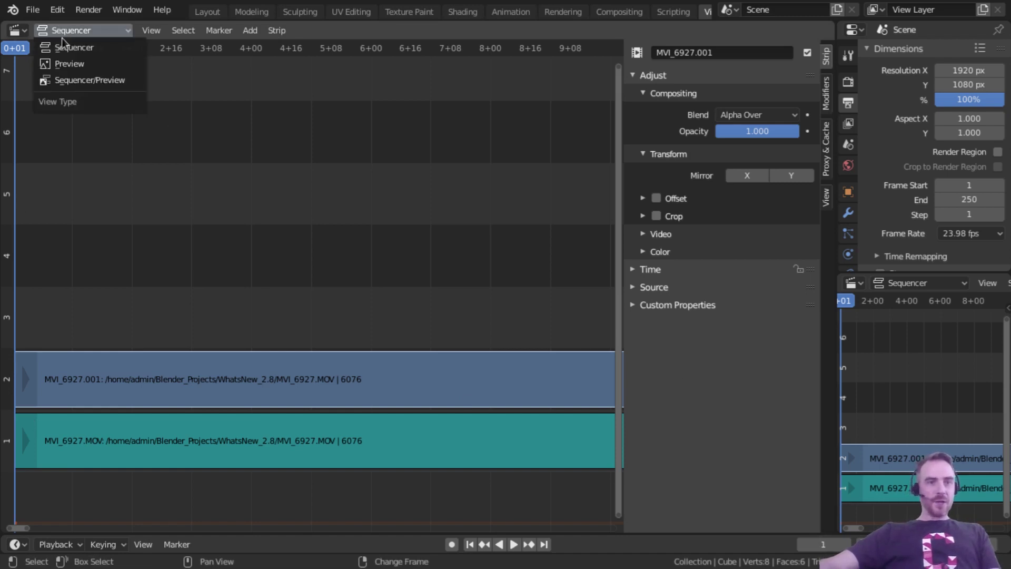
left_click(67, 82)
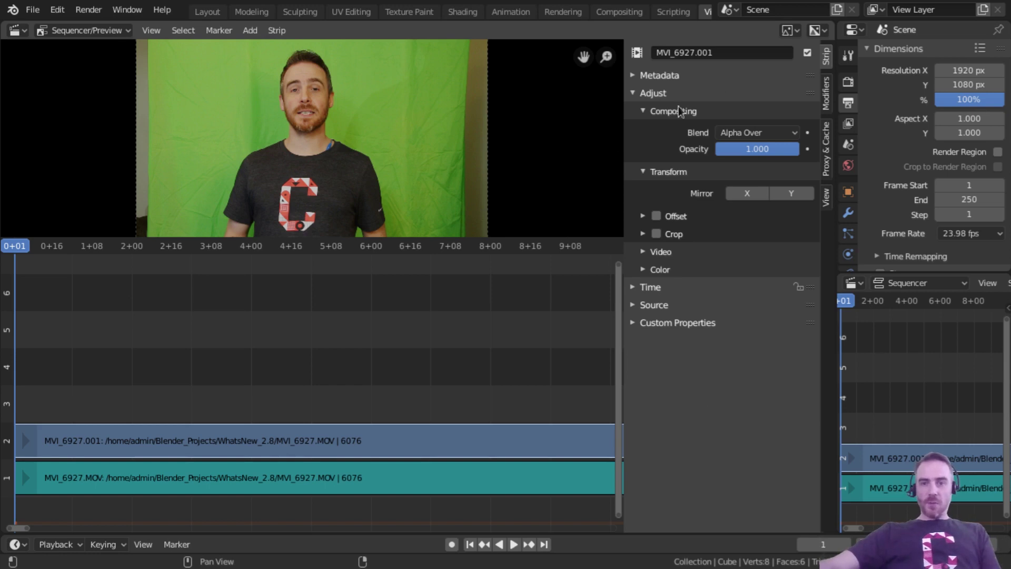
key("n")
key("n")
key("n")
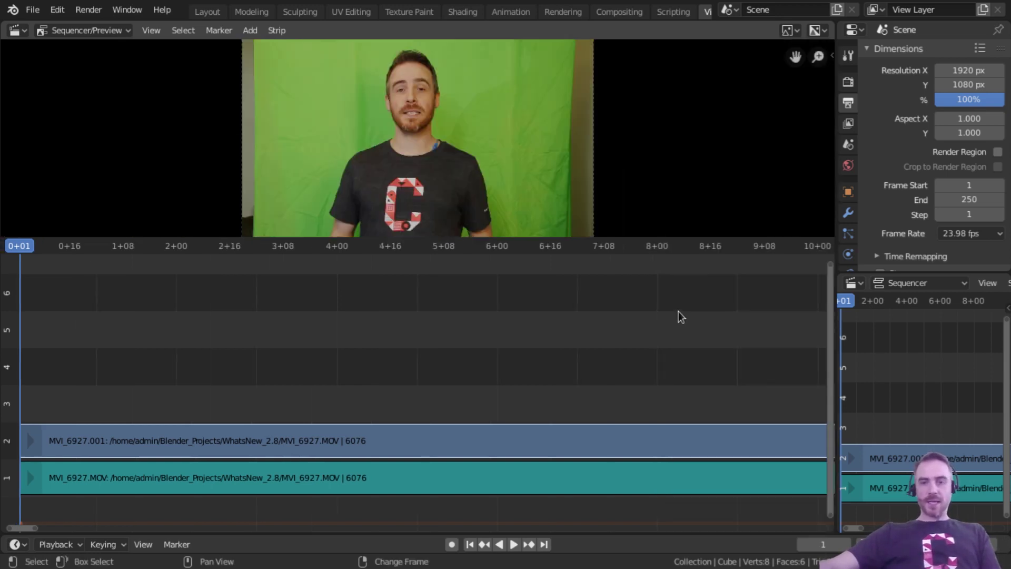
key("n")
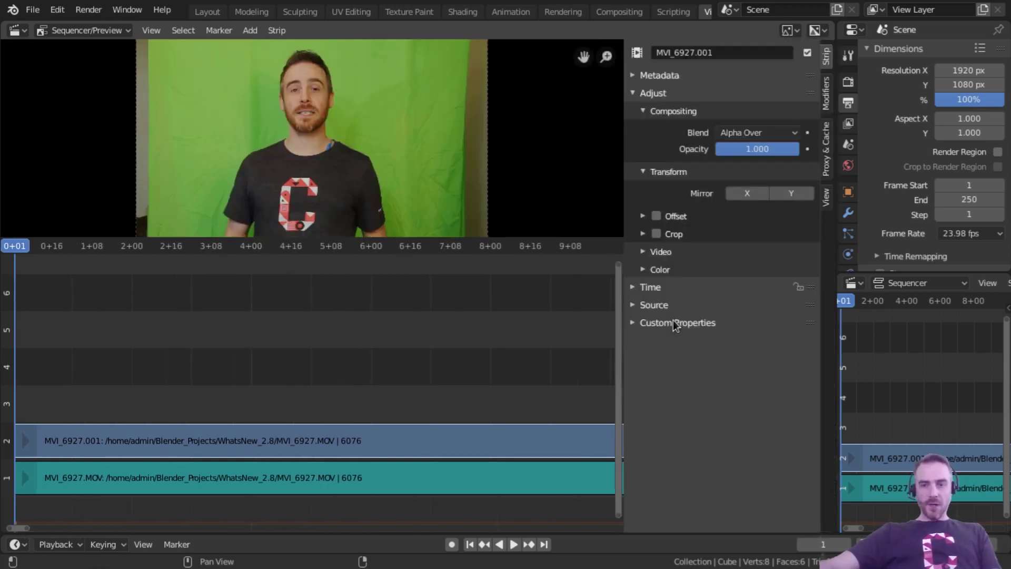
key("n")
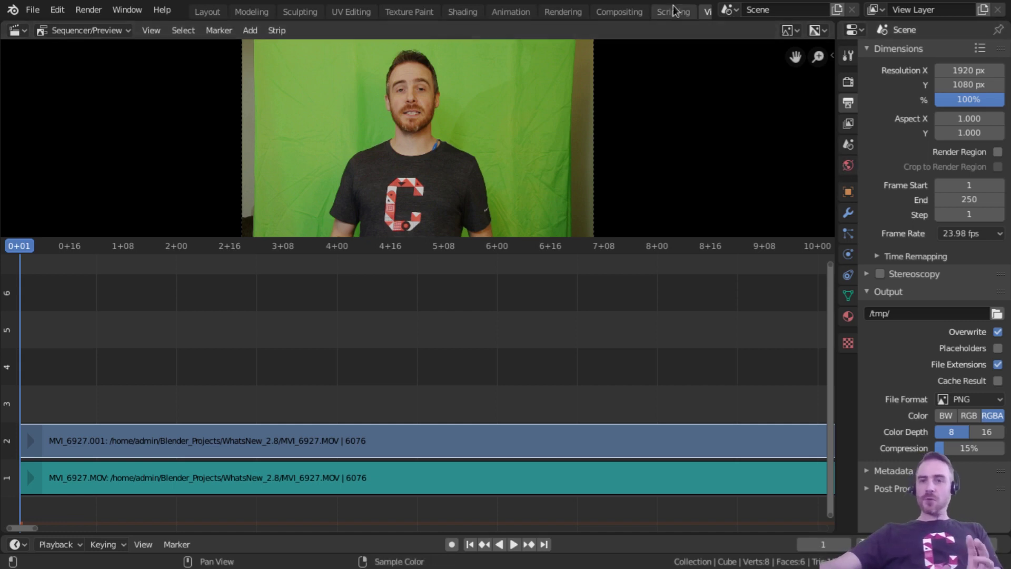
Step: Duplicate the Video Editing workspace
scroll(683, 13, "down", 3)
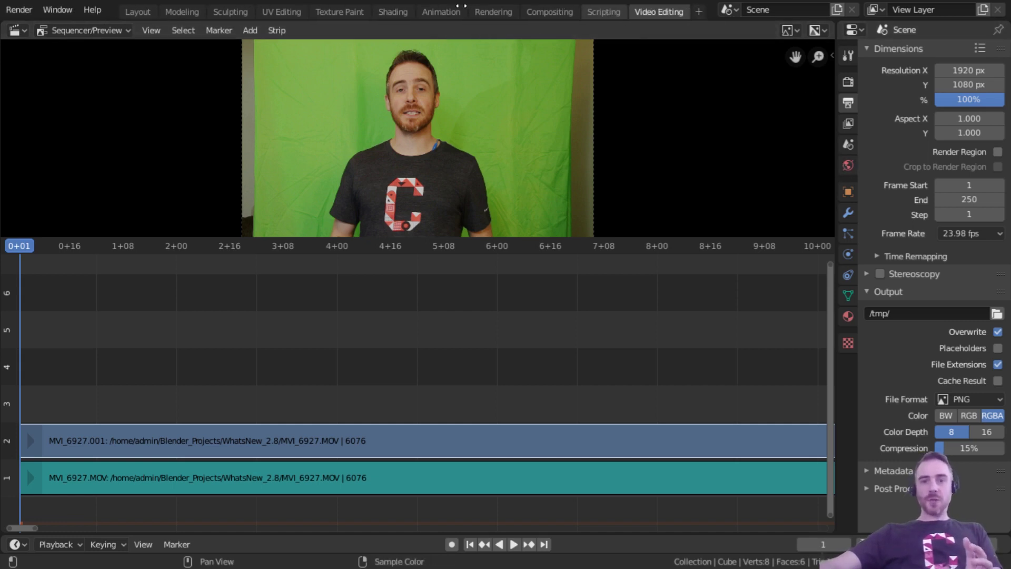
right_click(652, 20)
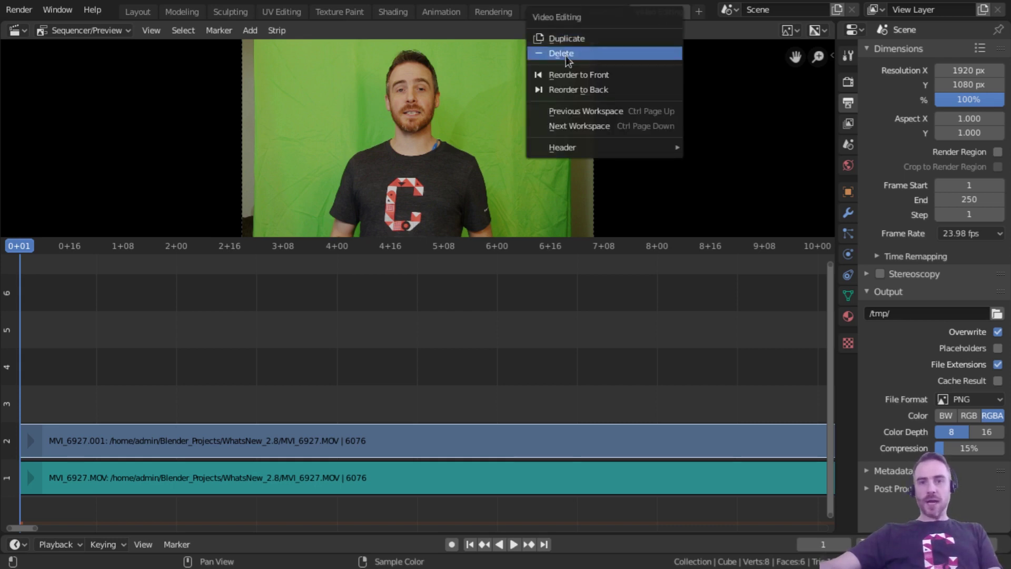
left_click(578, 44)
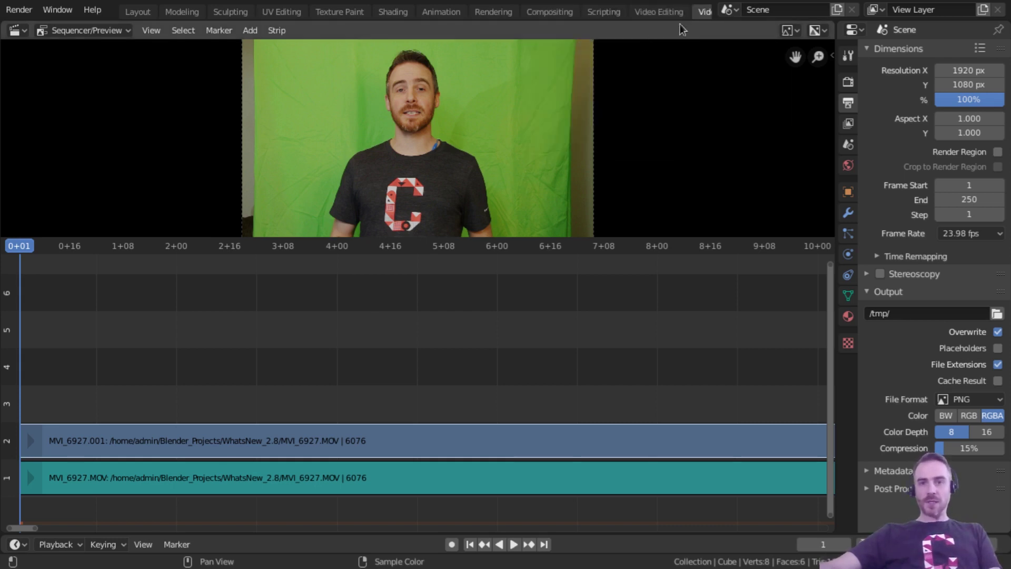
Step: Rename the Video Editing.001 copy to 'Video Editing Details'
scroll(663, 21, "down", 4)
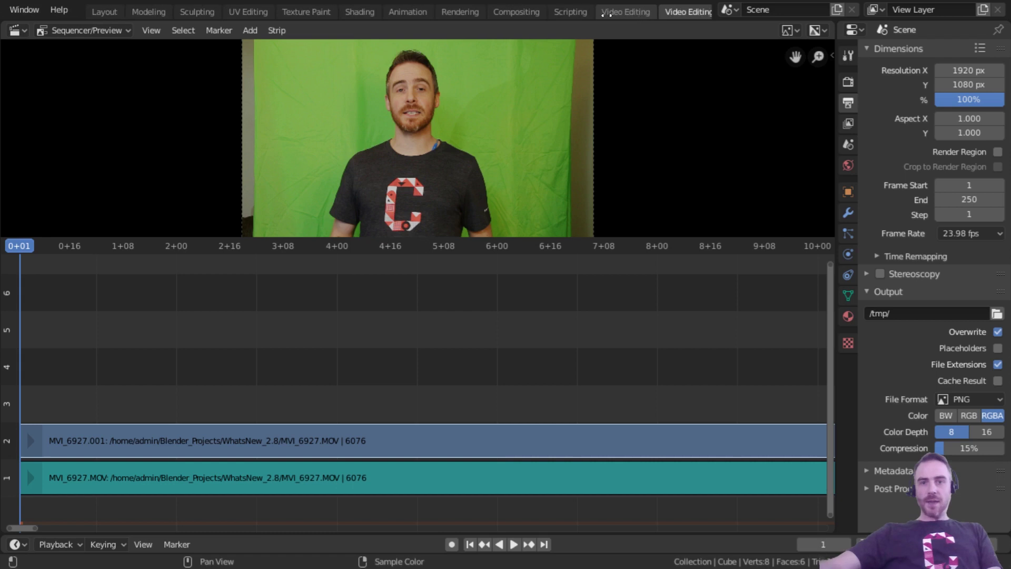
double_click(659, 15)
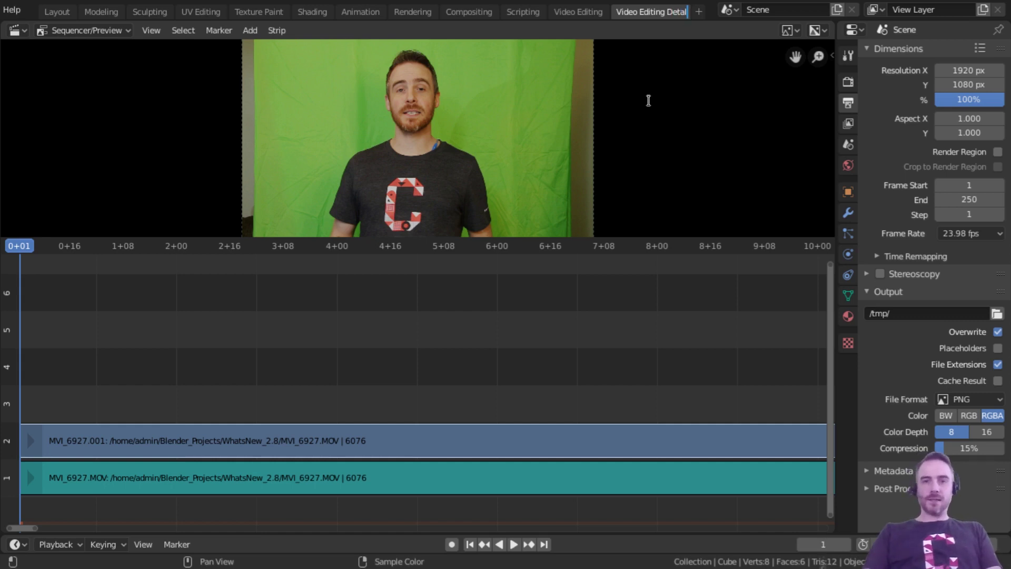
type("ls")
key("Return")
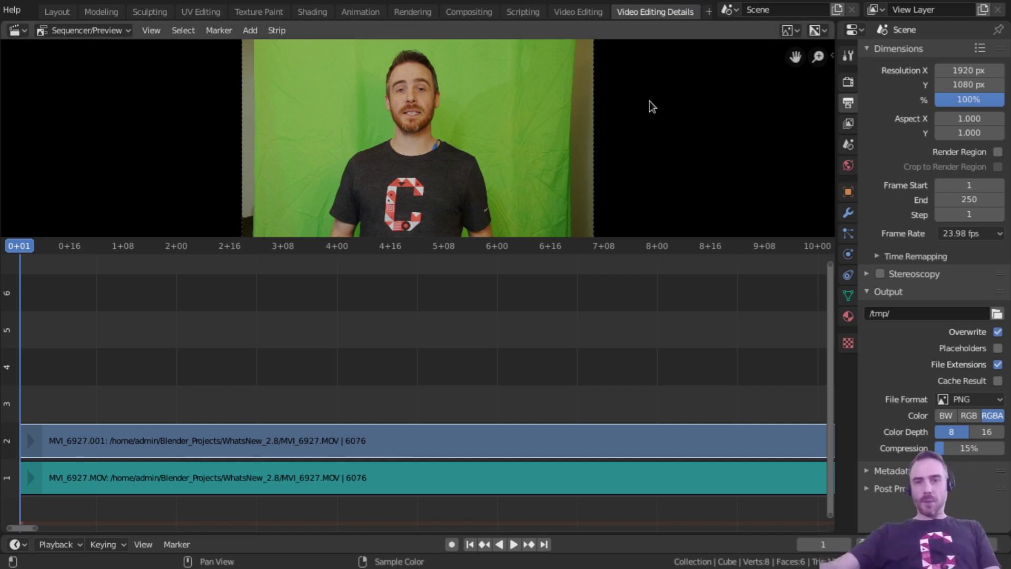
Step: Rename the original workspace 'Video Editing Full' and remove its Properties panel so the sequencer spans the window
left_click(581, 14)
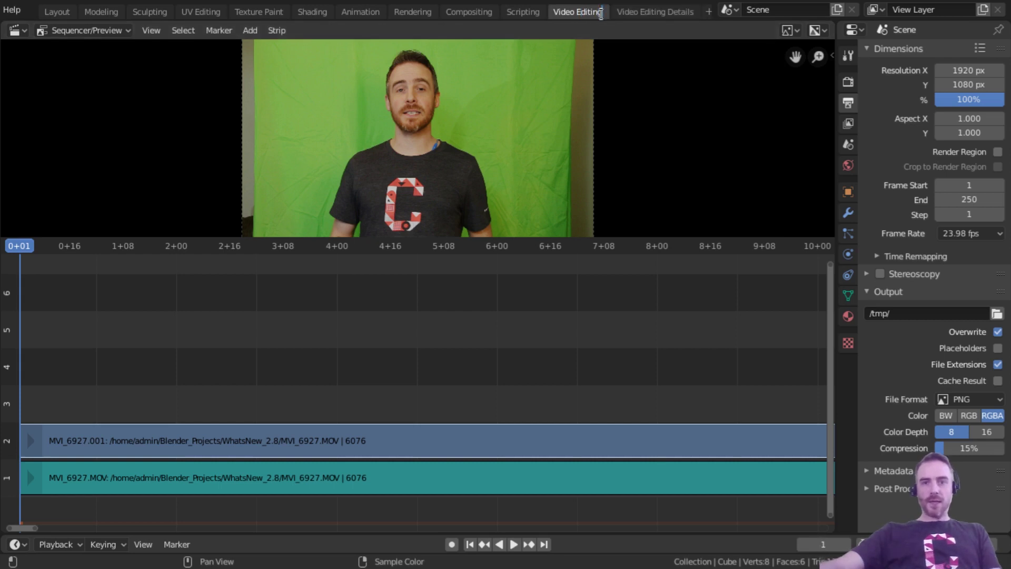
type("Full")
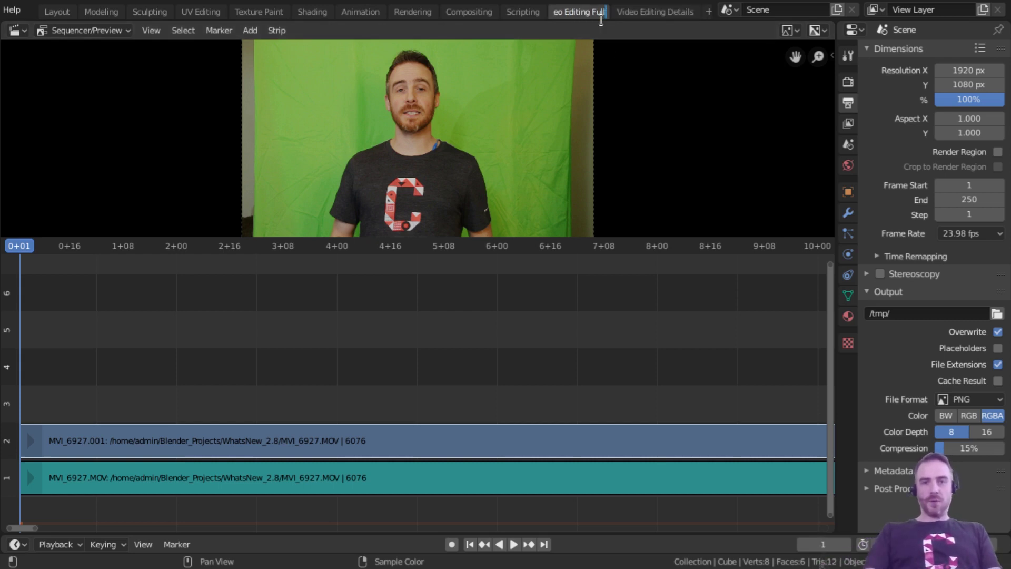
key("Return")
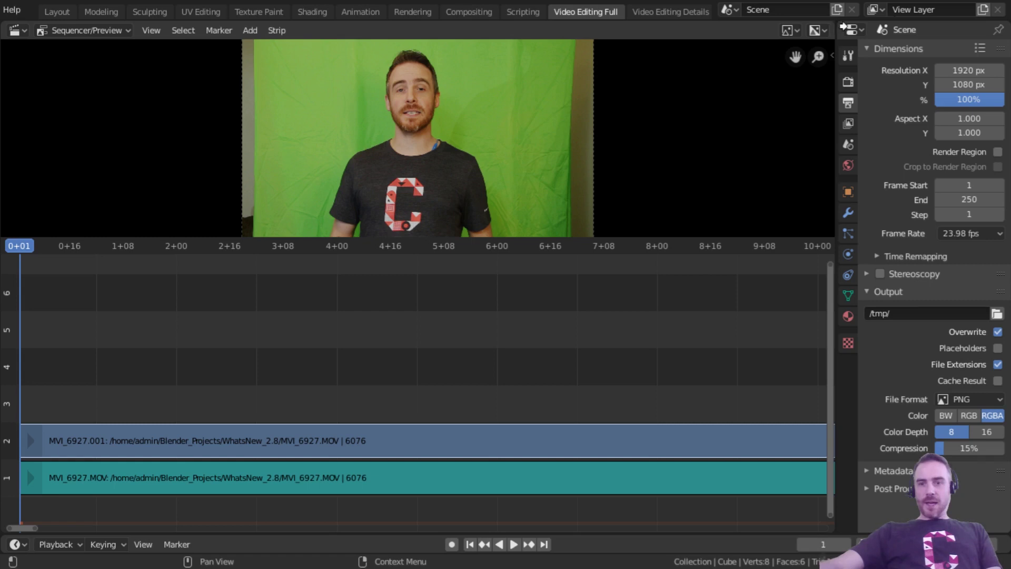
left_click_drag(835, 23, 927, 116)
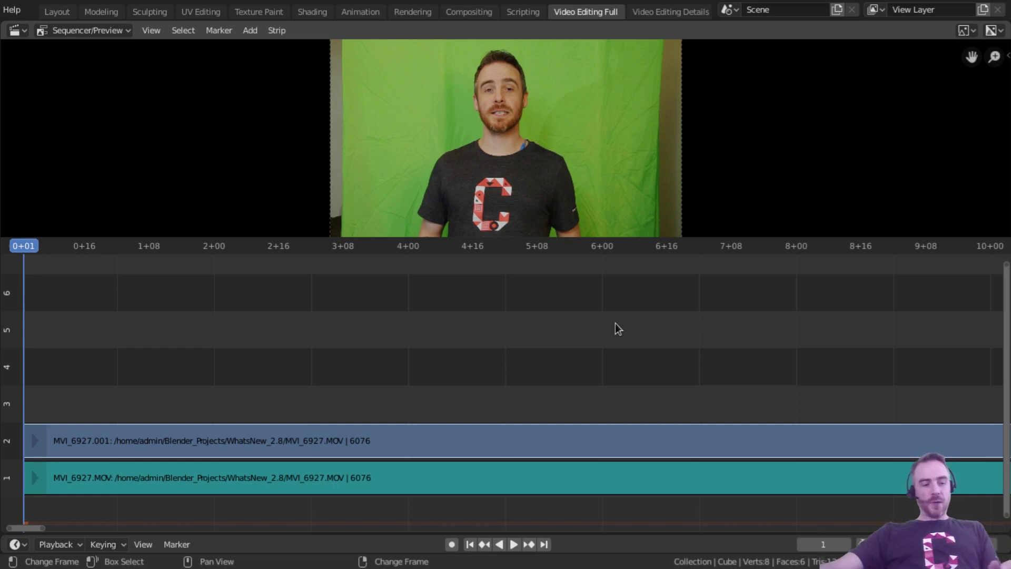
Step: Toggle the sequencer area to full screen and back with Ctrl+Space
key("ctrl+space")
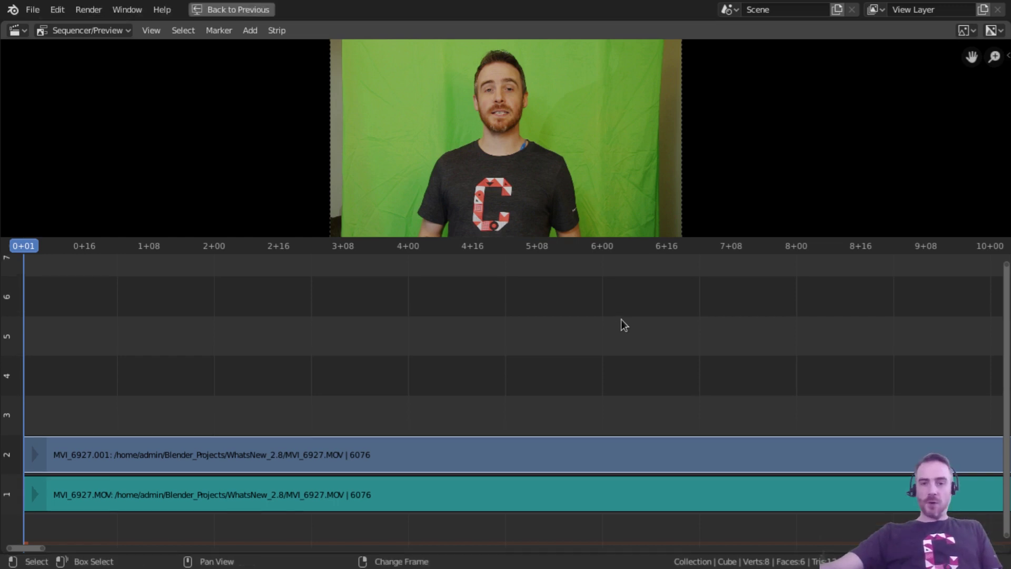
key("ctrl+space")
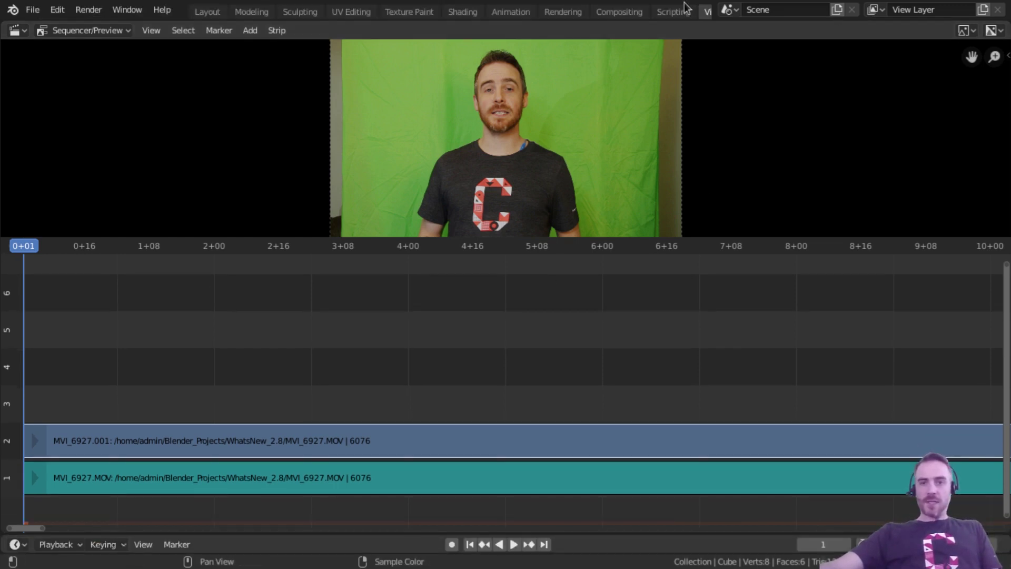
scroll(674, 11, "right", 5)
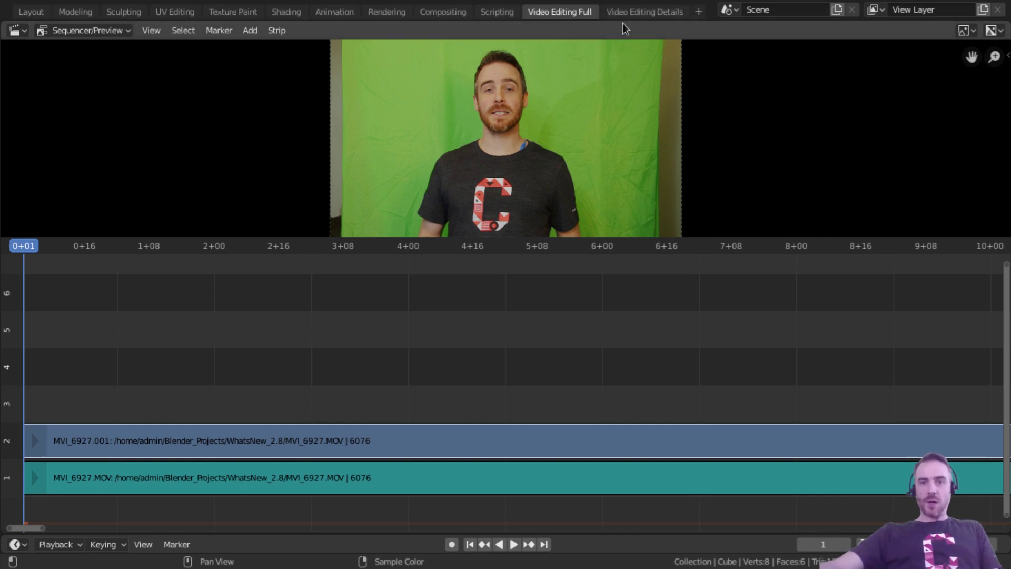
Step: In Video Editing Details, maximize the Properties editor and restore the layout
left_click(634, 13)
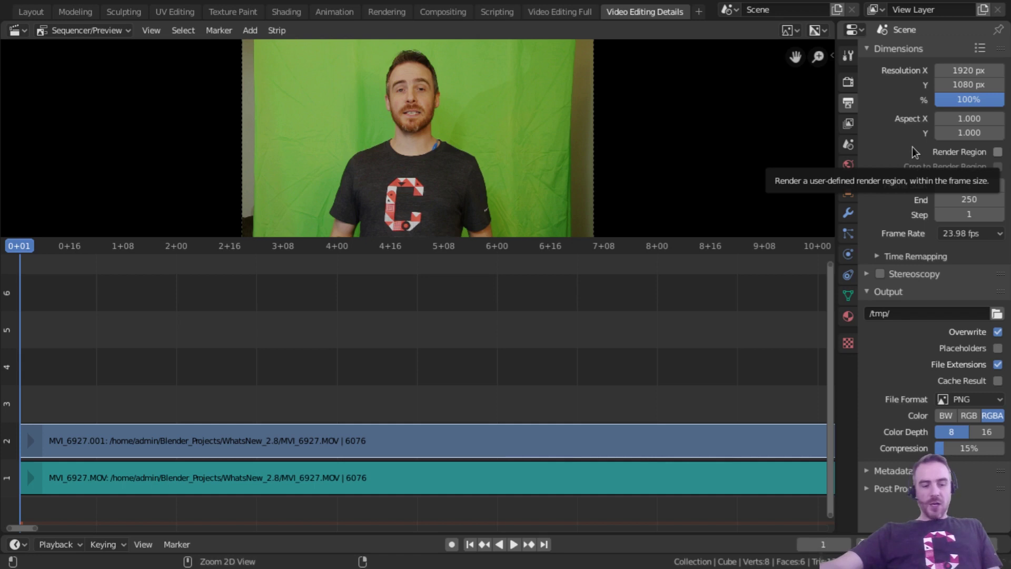
key("ctrl+space")
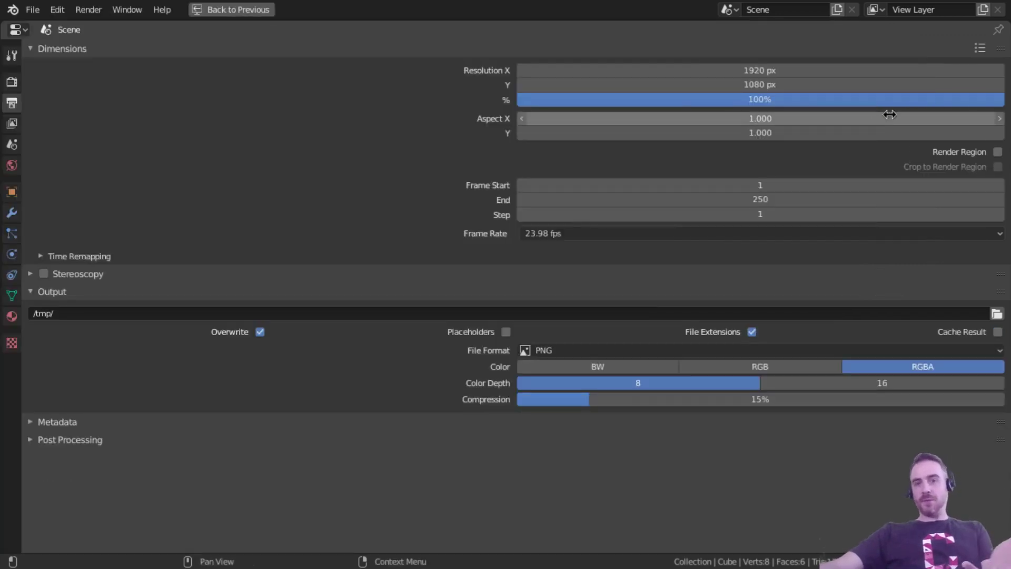
key("ctrl+space")
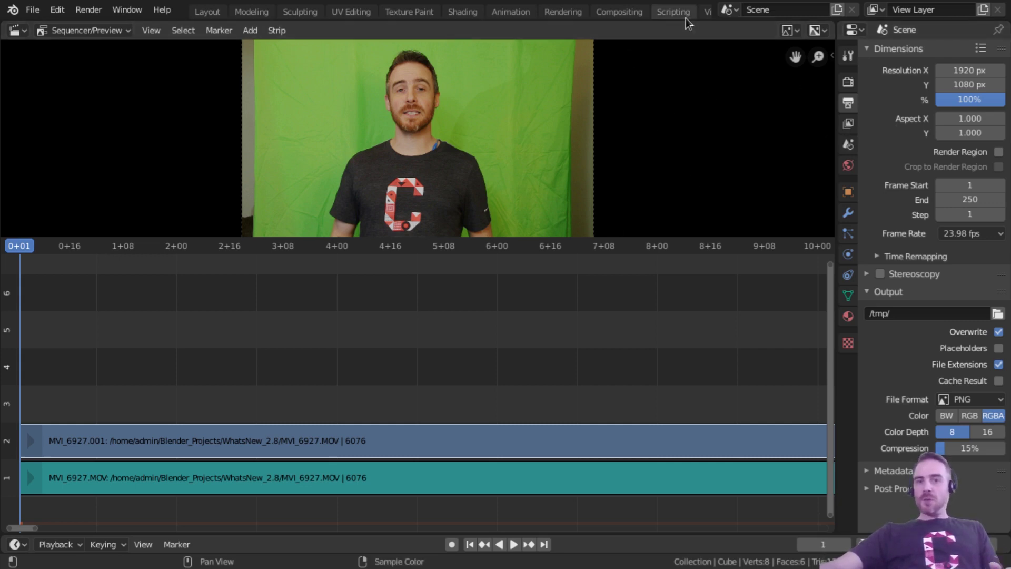
Step: Compare the Full and Details workspaces, settle on Video Editing Full, and toggle the sequencer maximized
scroll(687, 24, "right", 3)
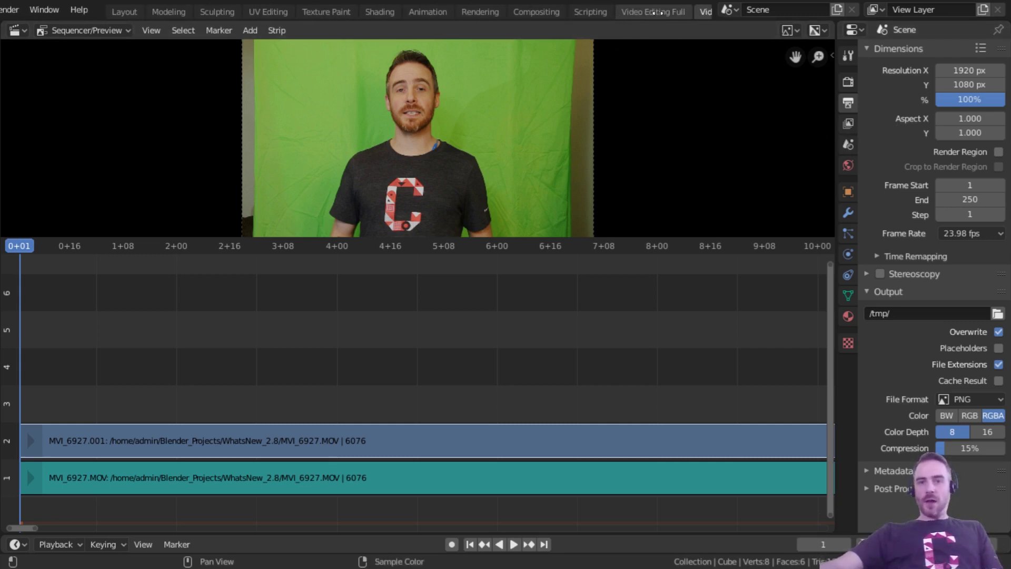
scroll(654, 12, "right", 3)
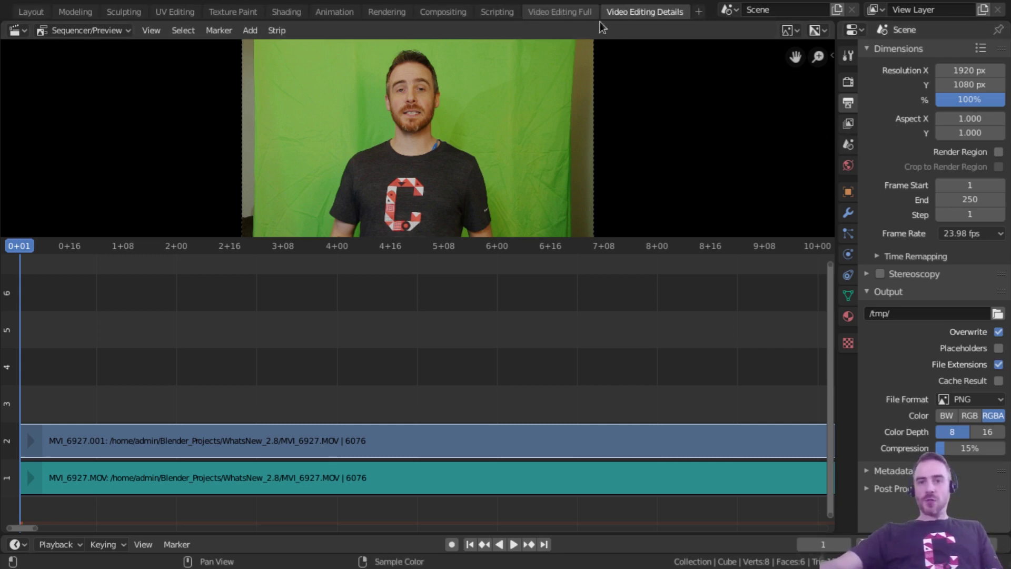
left_click(562, 15)
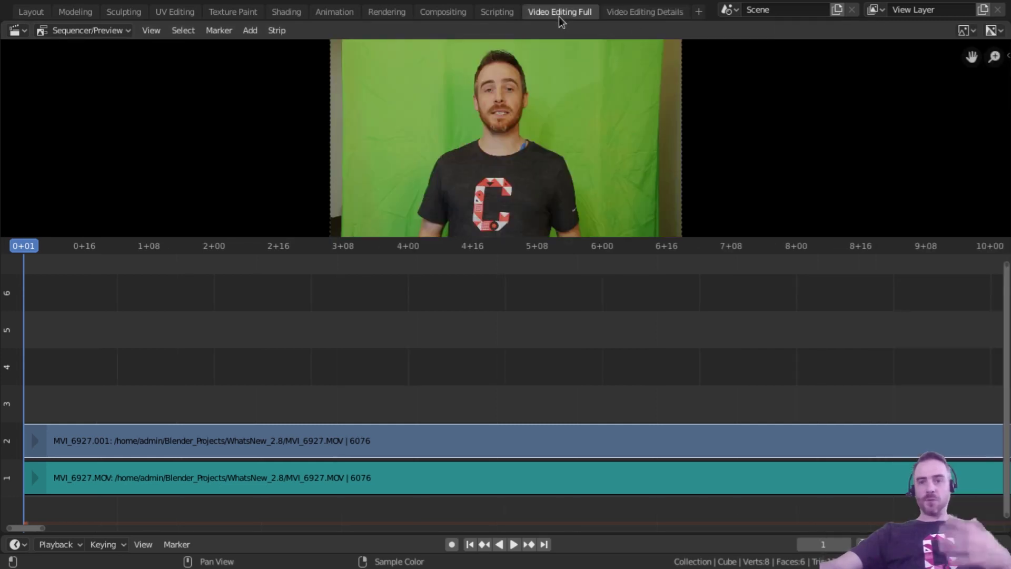
left_click(621, 16)
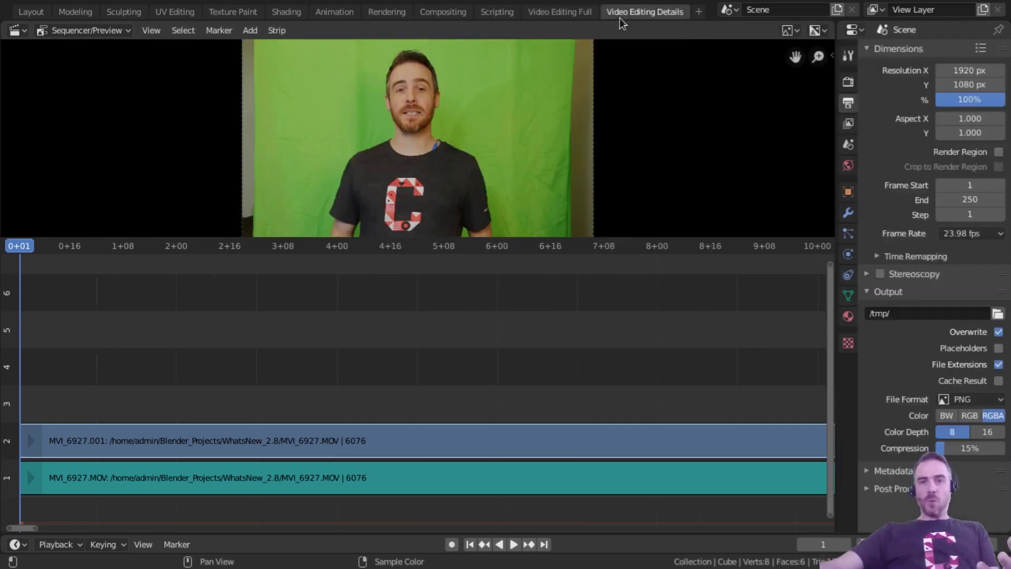
left_click(569, 18)
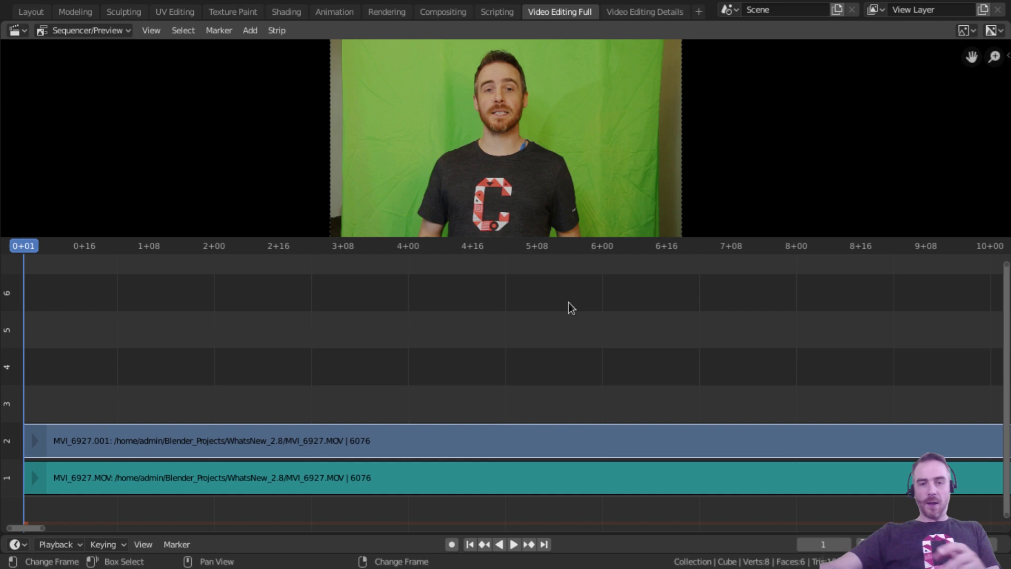
key("ctrl+space")
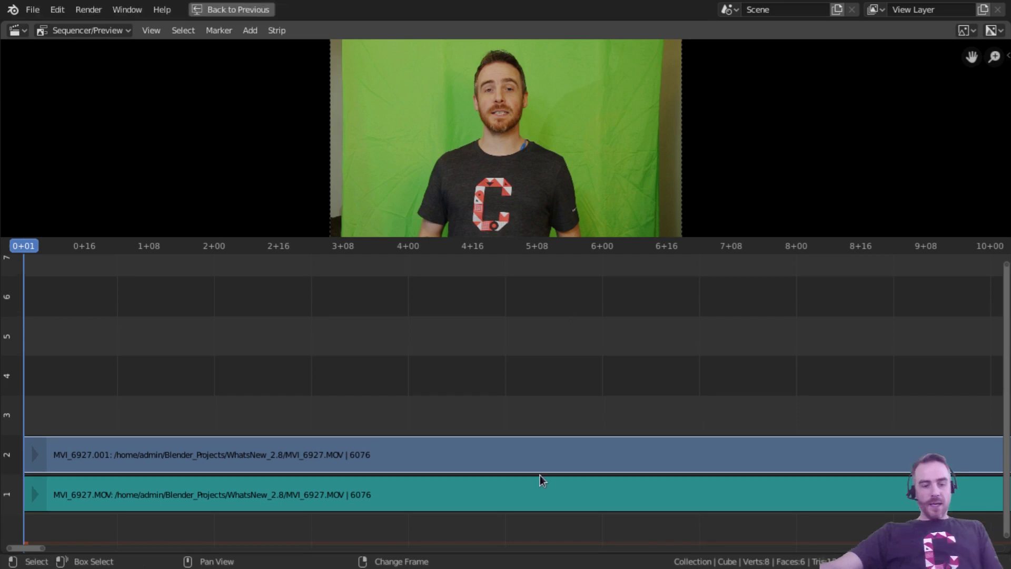
key("ctrl+space")
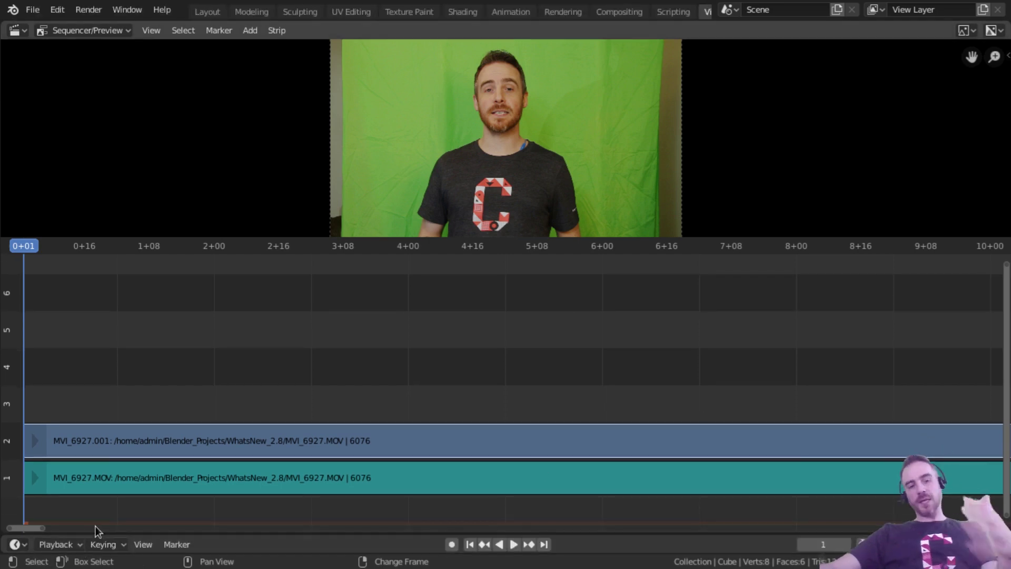
Step: Inspect the Playback menu's sync modes, leaving sync at No Sync
left_click(75, 548)
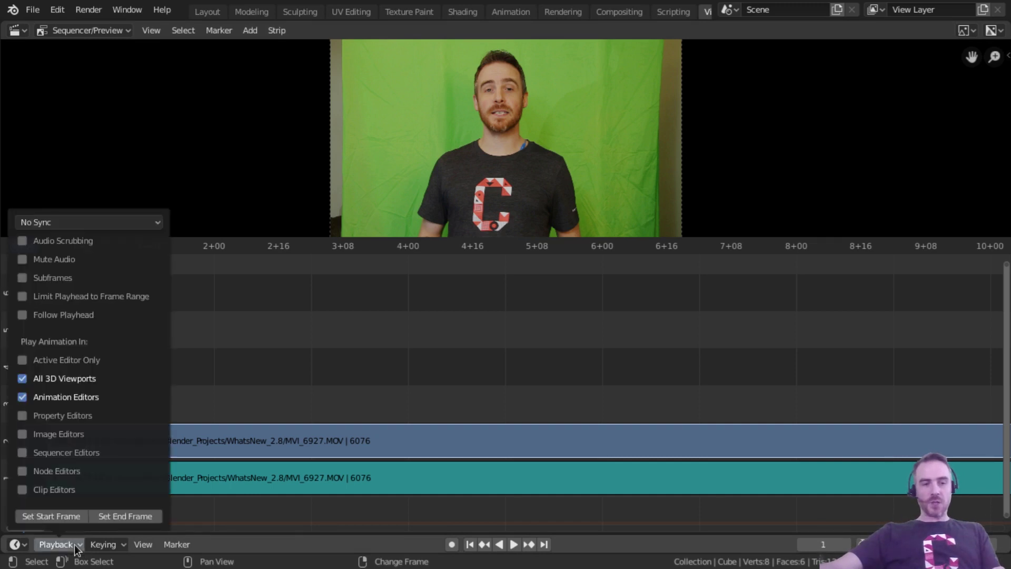
left_click(49, 225)
left_click(49, 225)
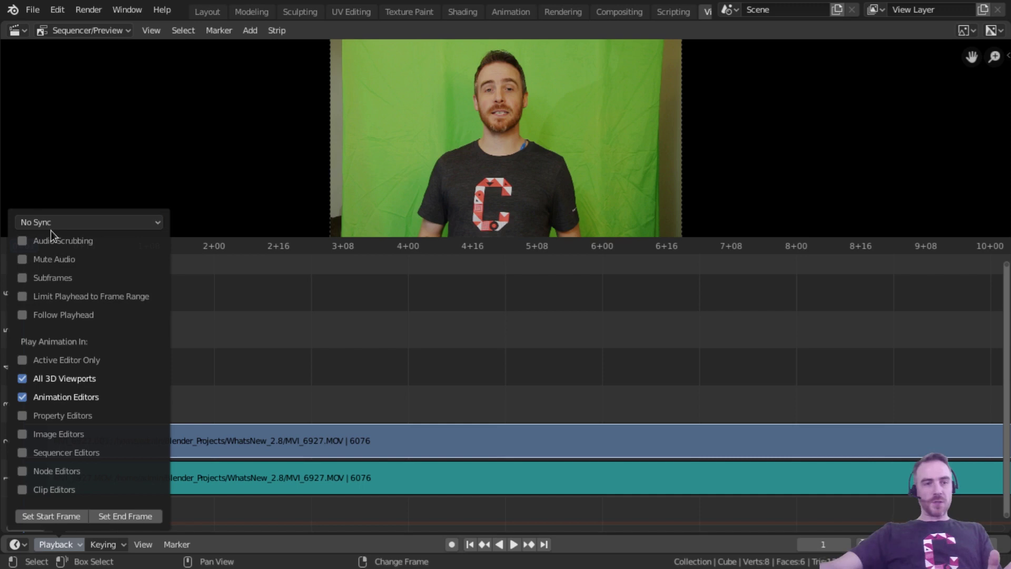
left_click(53, 226)
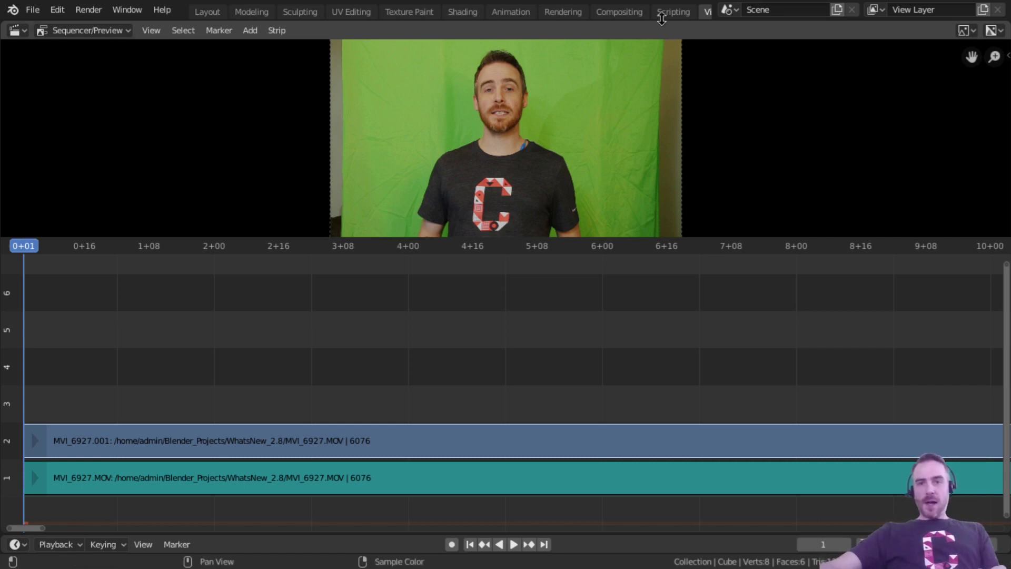
scroll(659, 11, "down", 5)
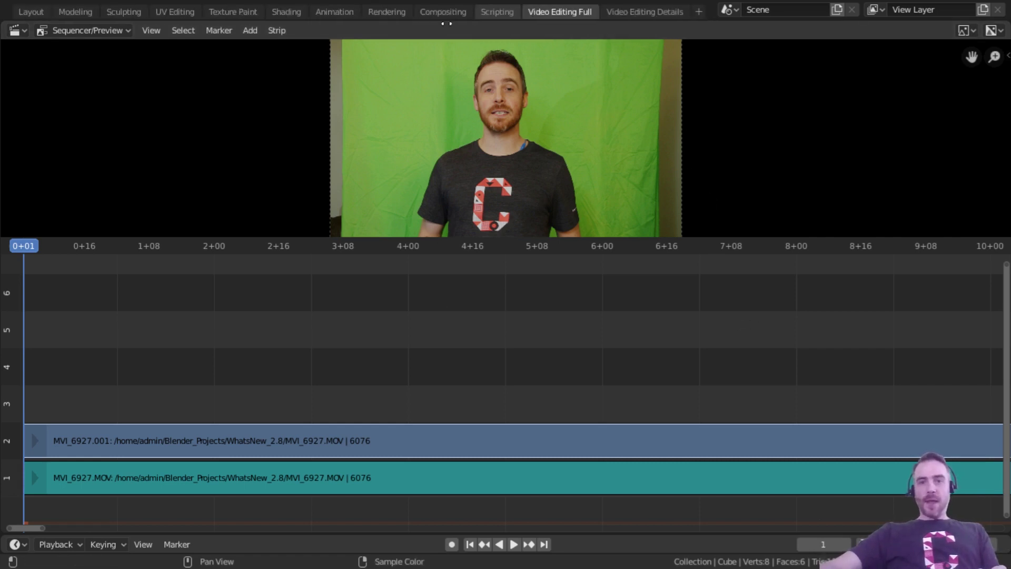
Step: On Video Editing Details, enlarge the timeline and split a new area off below it
left_click(664, 13)
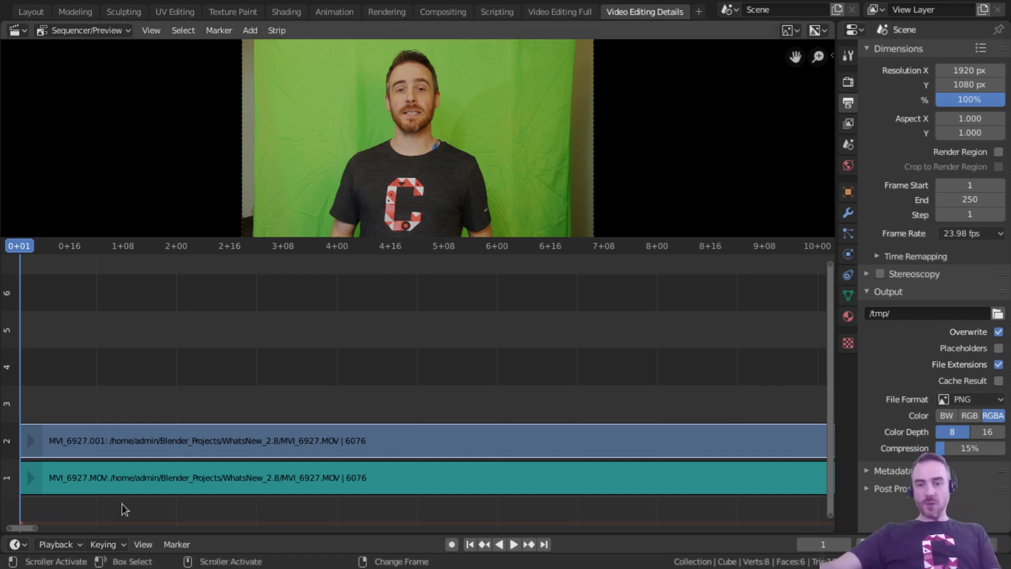
left_click_drag(83, 531, 140, 315)
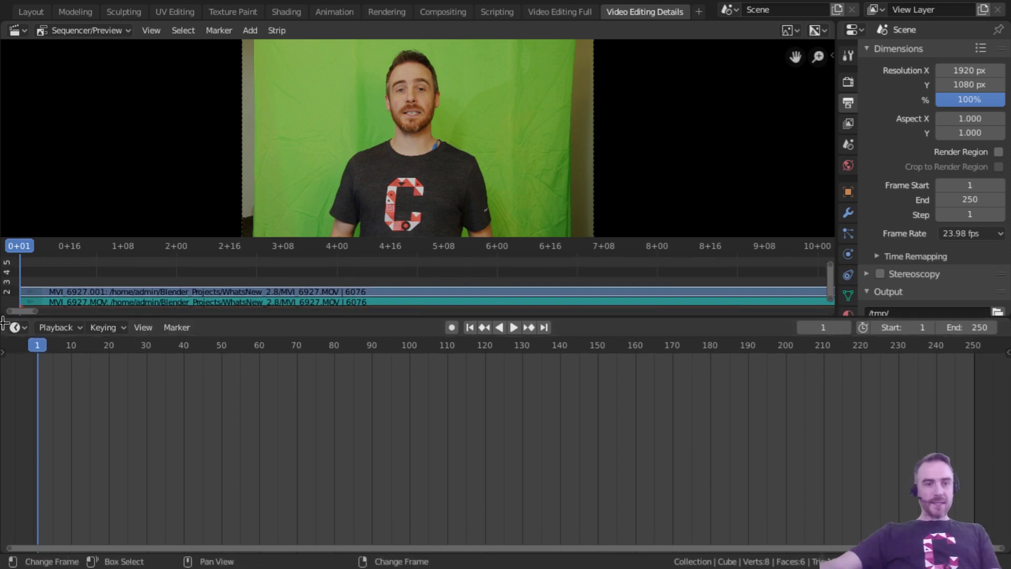
left_click_drag(4, 321, 28, 557)
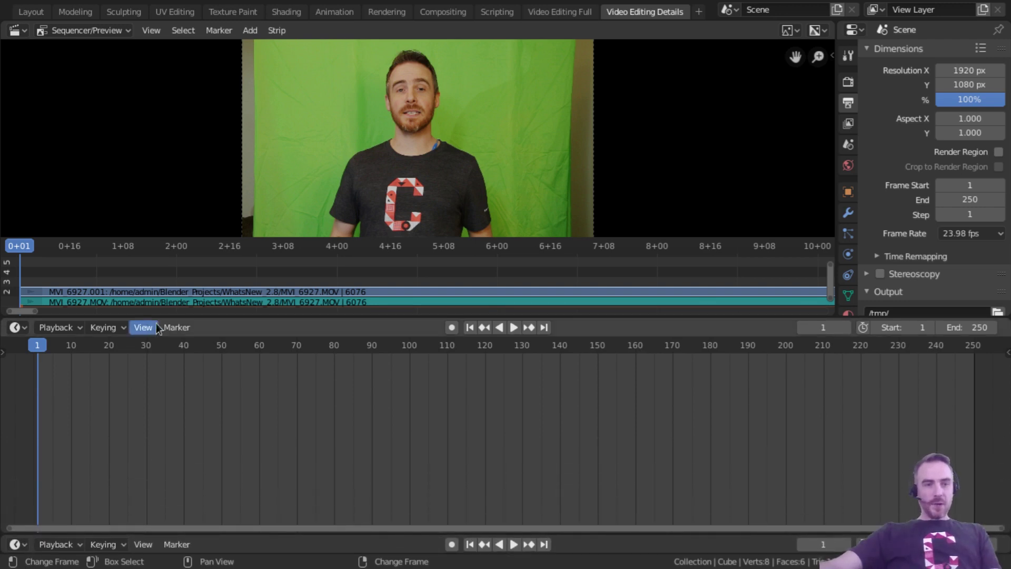
Step: Make the lower area a Graph Editor and make the sequencer slightly taller
left_click(15, 327)
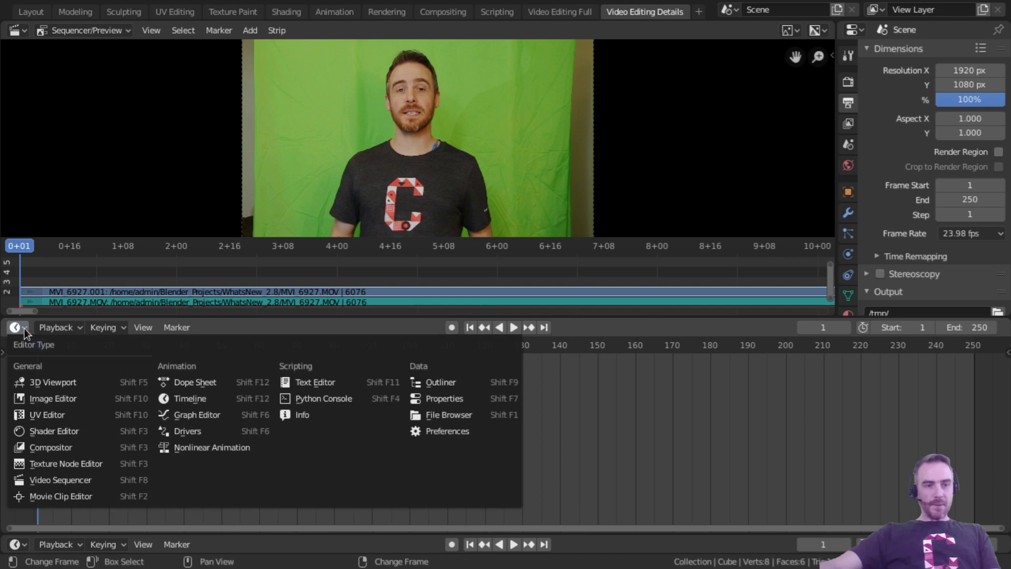
left_click(206, 415)
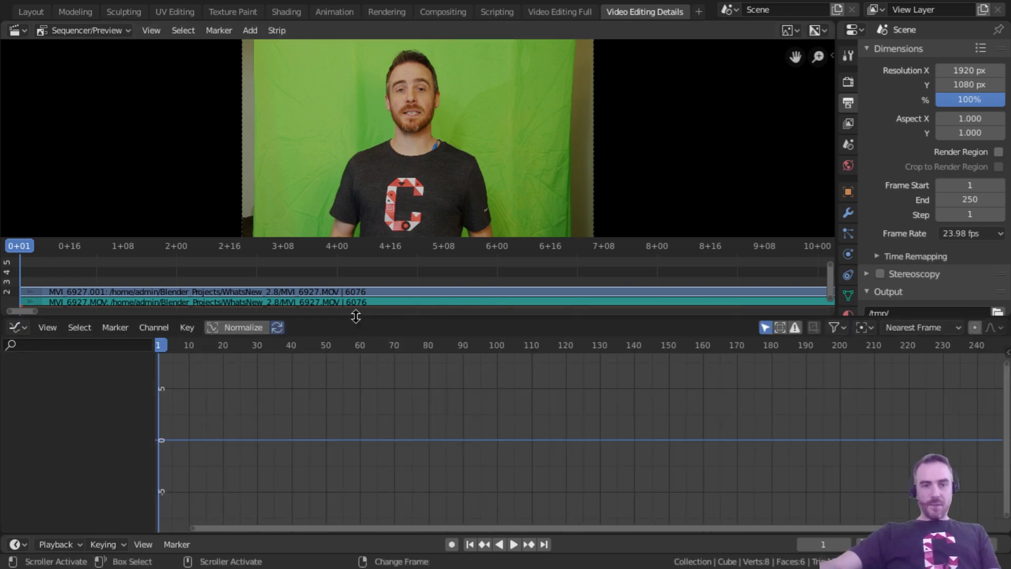
left_click_drag(356, 317, 350, 343)
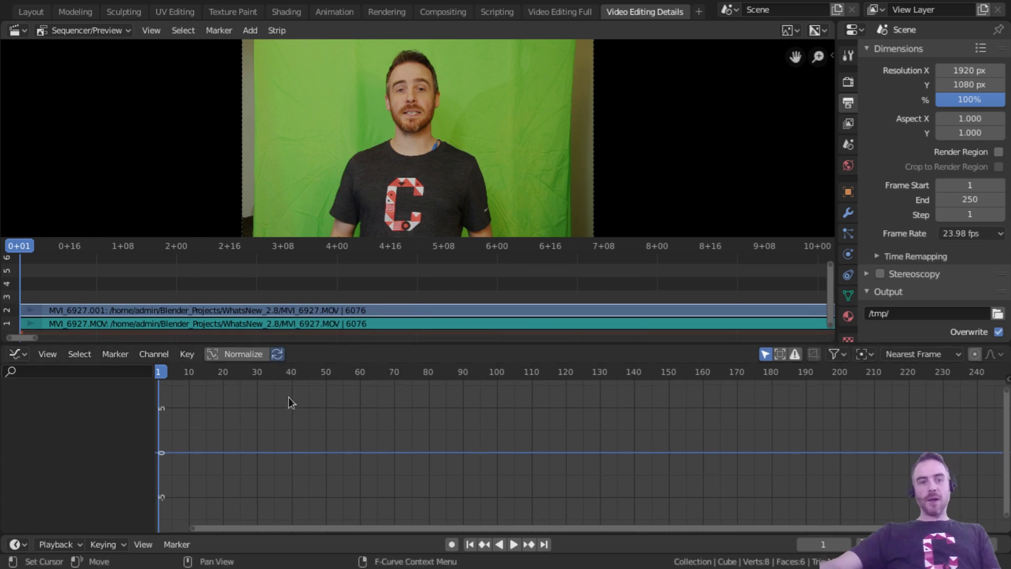
Step: Switch the lower Graph Editor area to a Dope Sheet, then compare the Full and Details workspaces
left_click(20, 355)
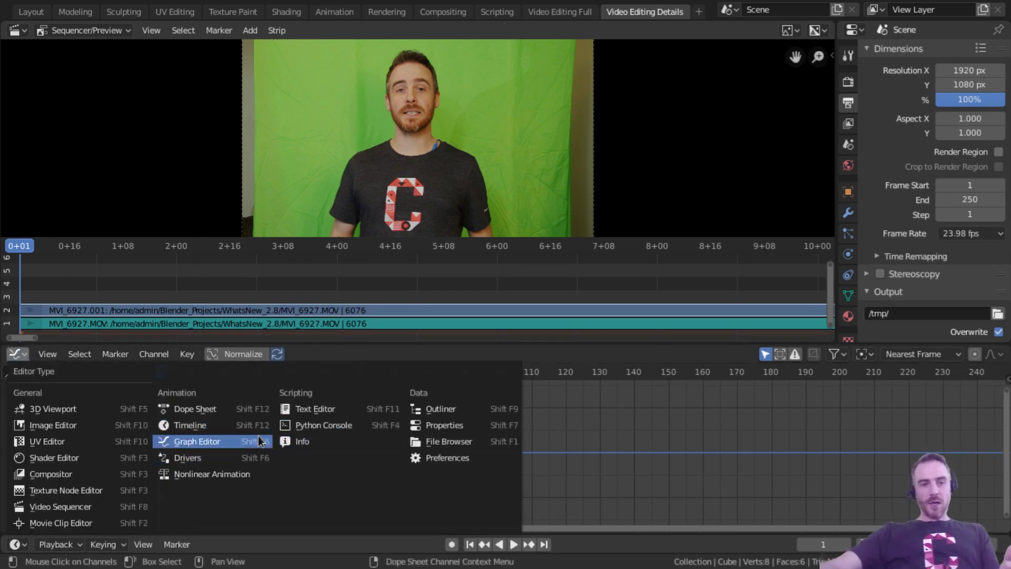
left_click(217, 410)
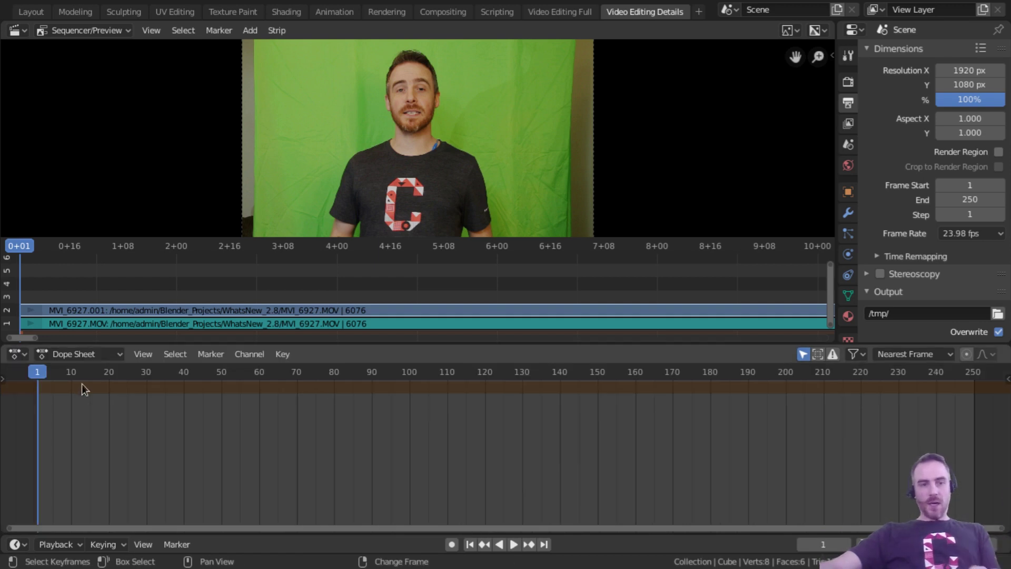
left_click(16, 358)
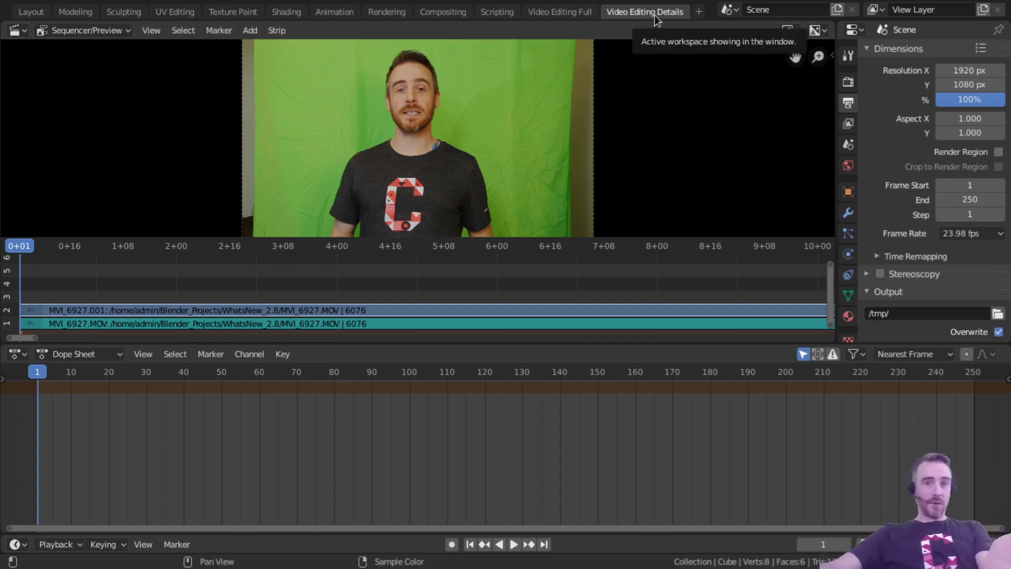
left_click(18, 354)
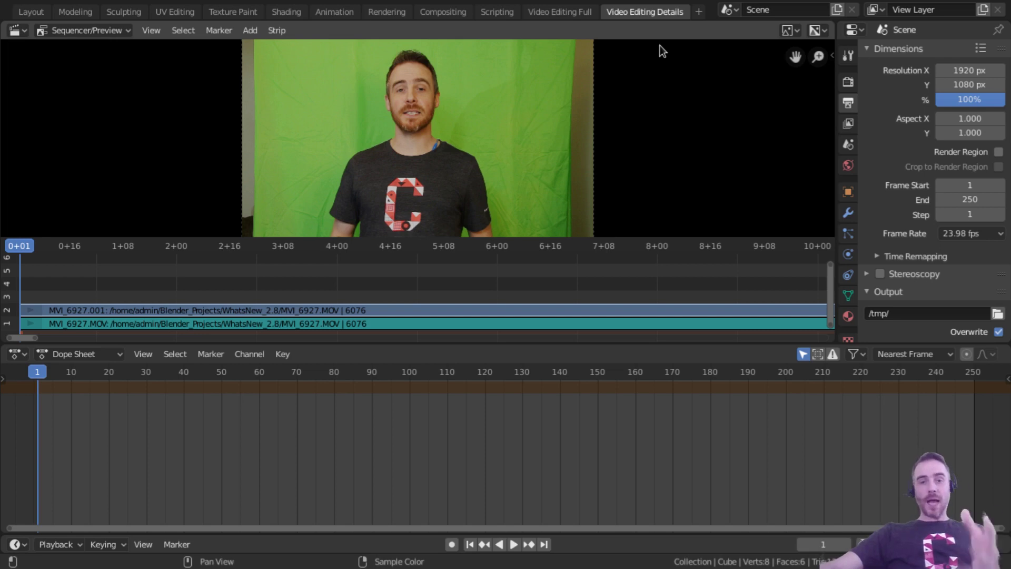
left_click(550, 11)
left_click(627, 12)
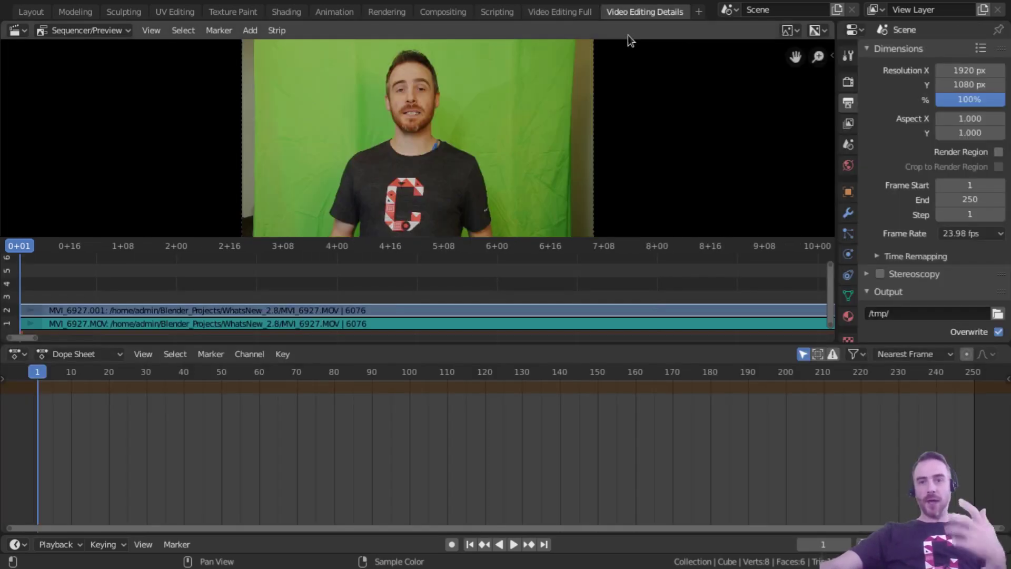